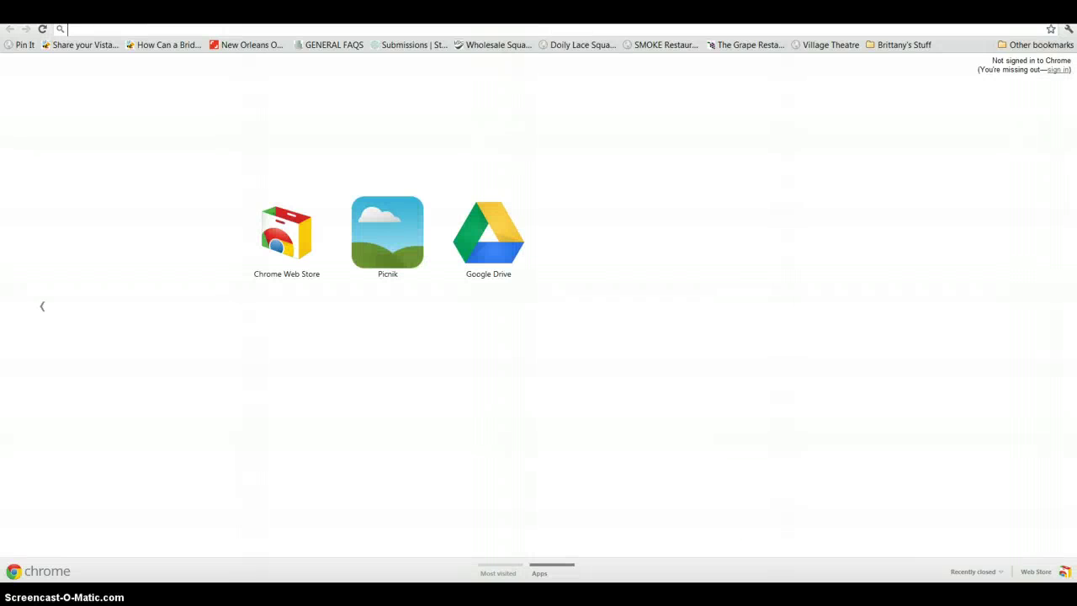
- Go to comicmaster.org.uk from Chrome's address bar
text(comicmaster.org.uk)
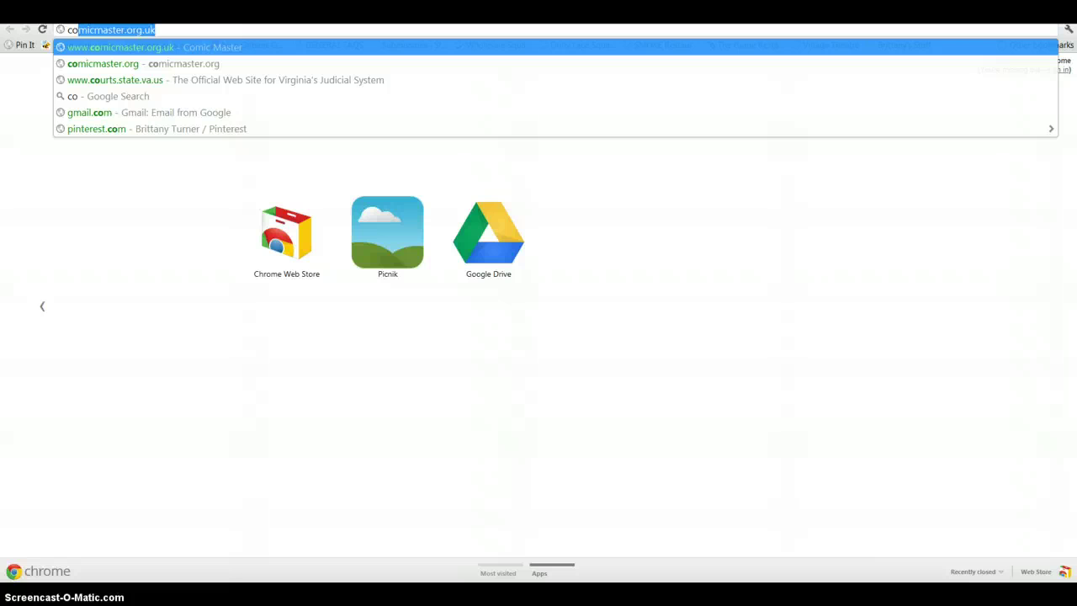
key(Return)
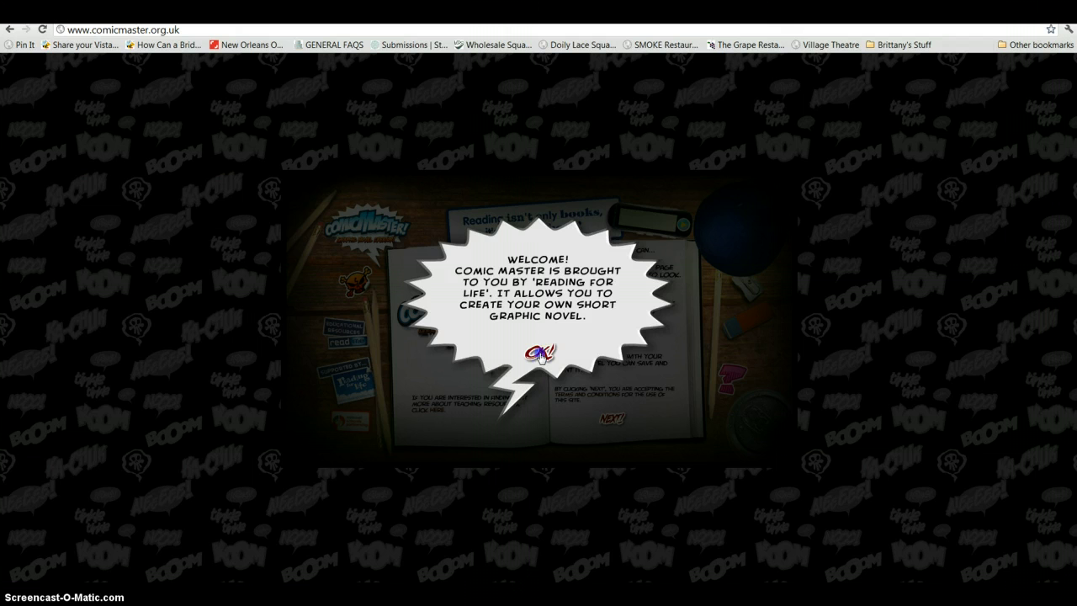
- Dismiss the welcome bubble and continue past the intro book into the comic editor
click(539, 353)
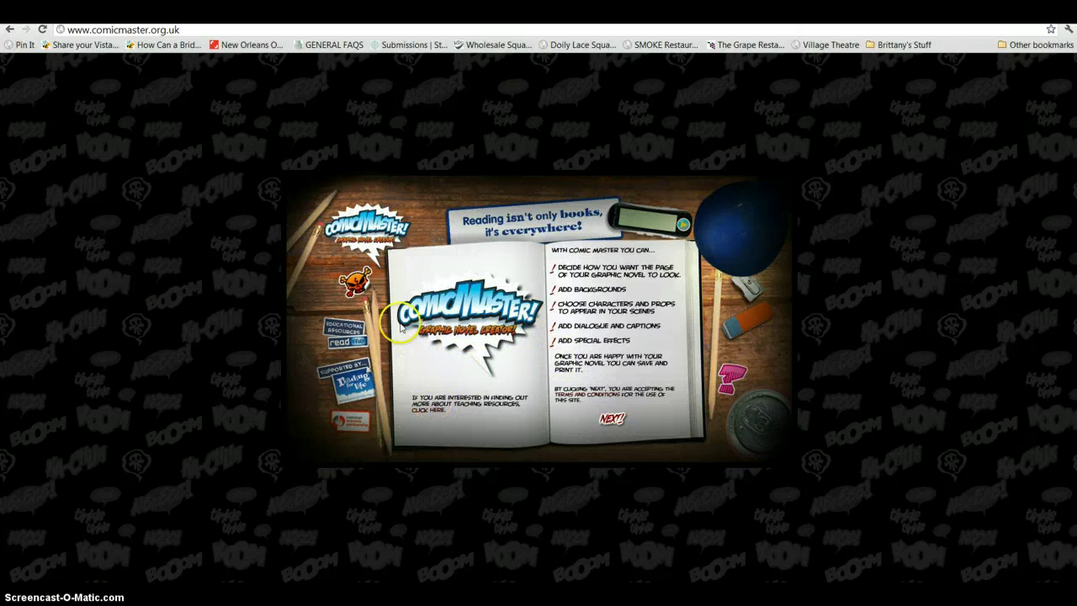
click(422, 413)
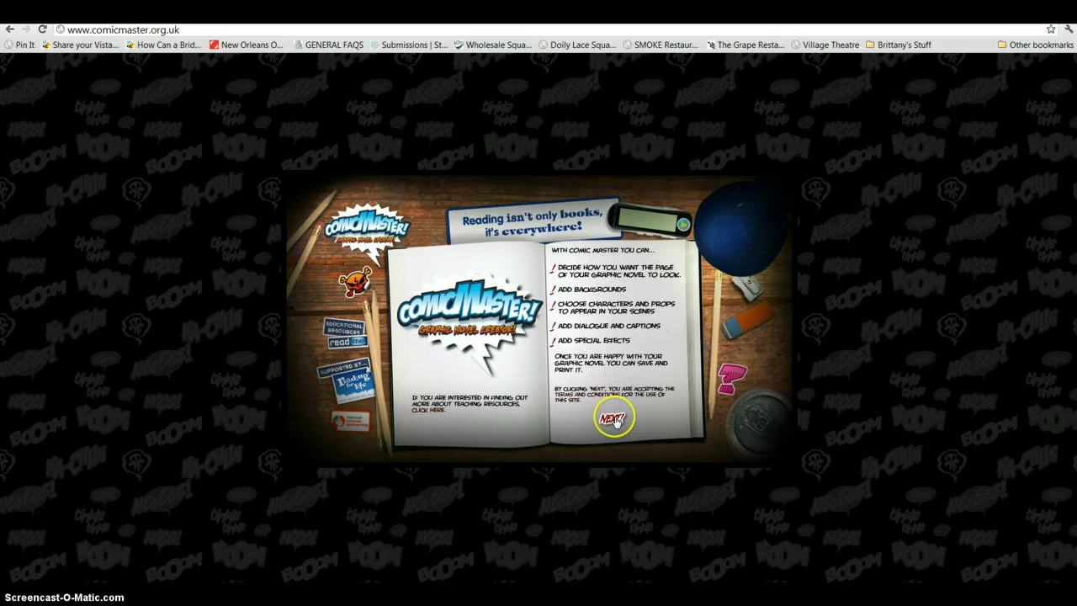
click(609, 420)
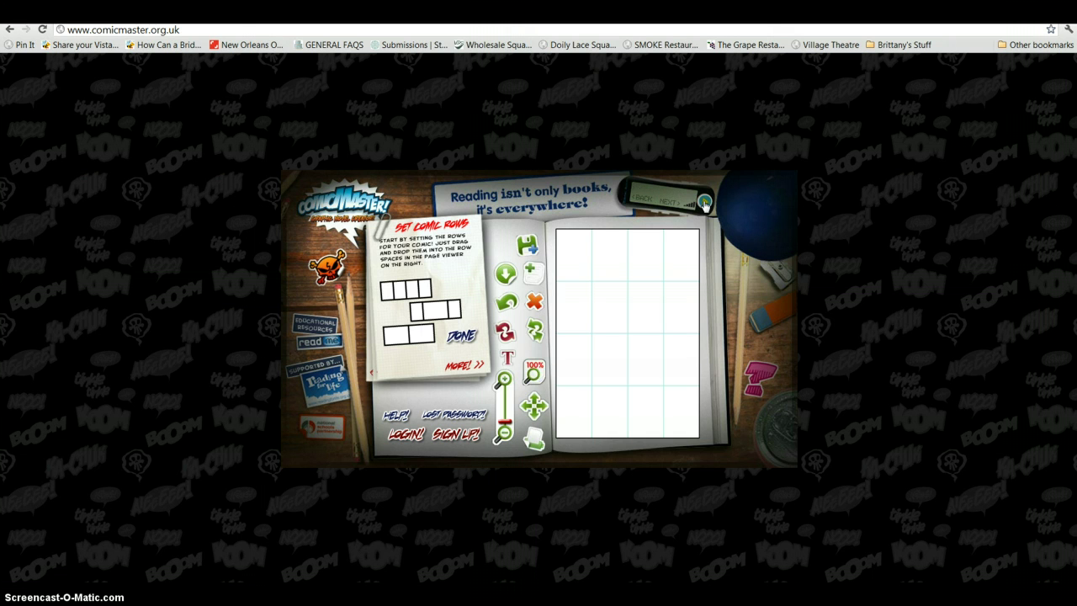
- Switch the background music track several times
click(705, 202)
click(705, 202)
click(703, 202)
click(643, 195)
click(668, 207)
click(567, 254)
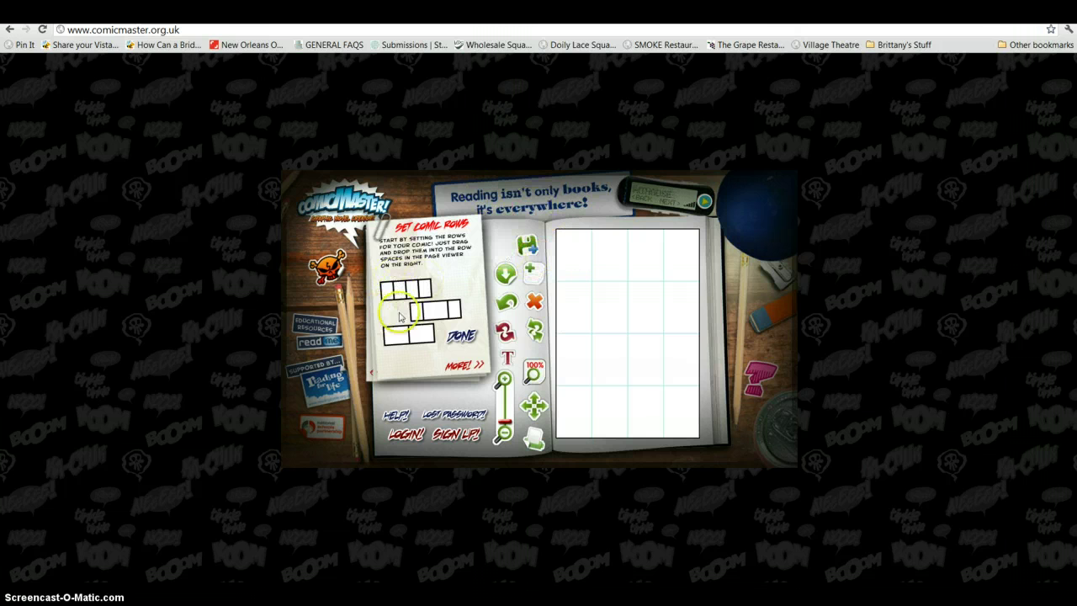
- Add a two-panel row at the top of the page and browse other templates
drag(410, 304, 635, 261)
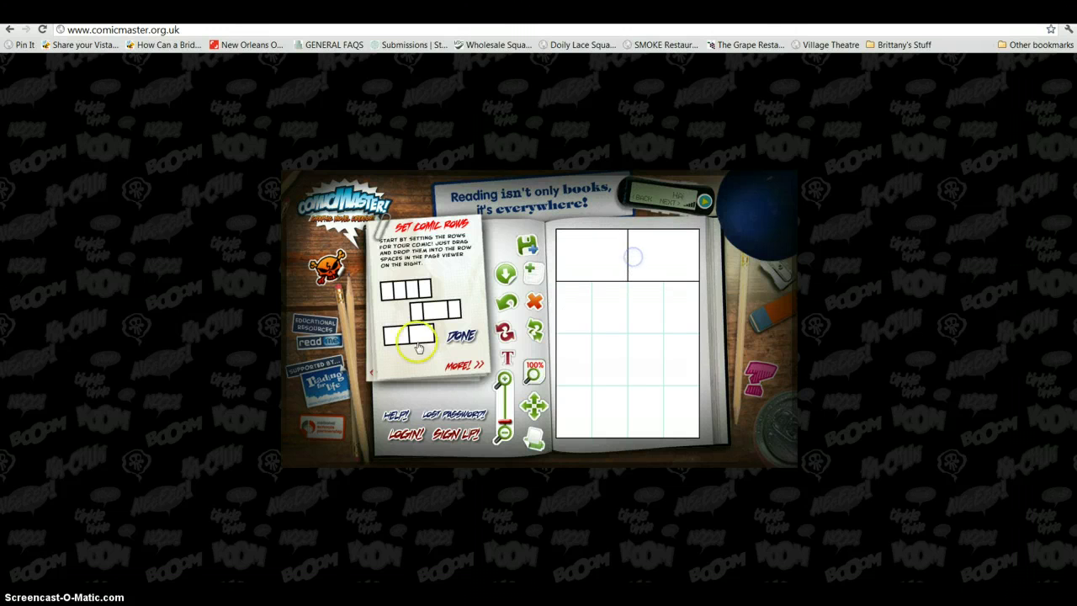
click(455, 365)
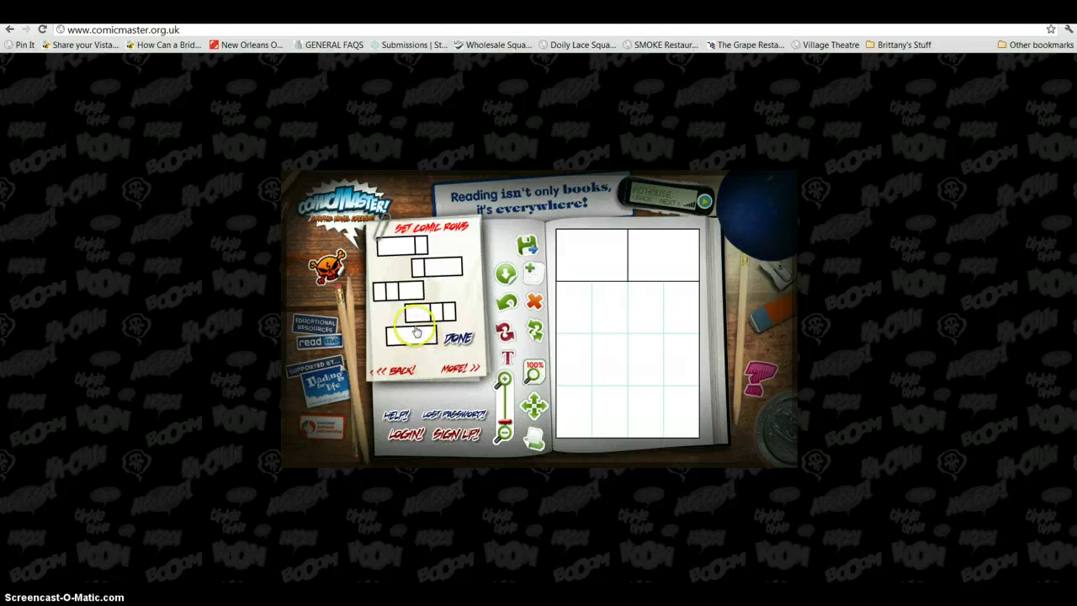
click(458, 367)
click(458, 366)
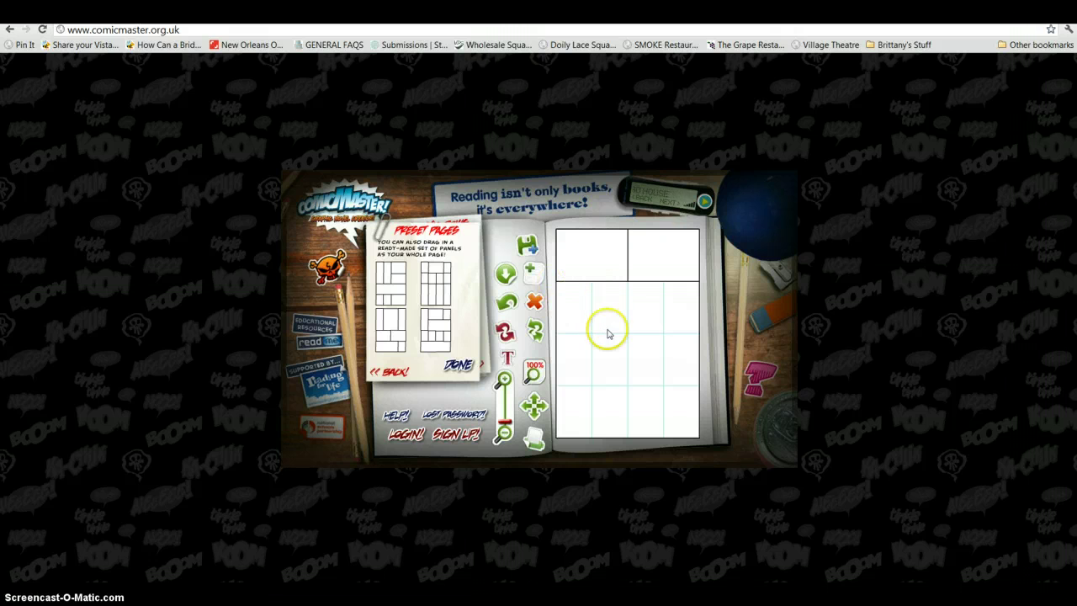
click(388, 371)
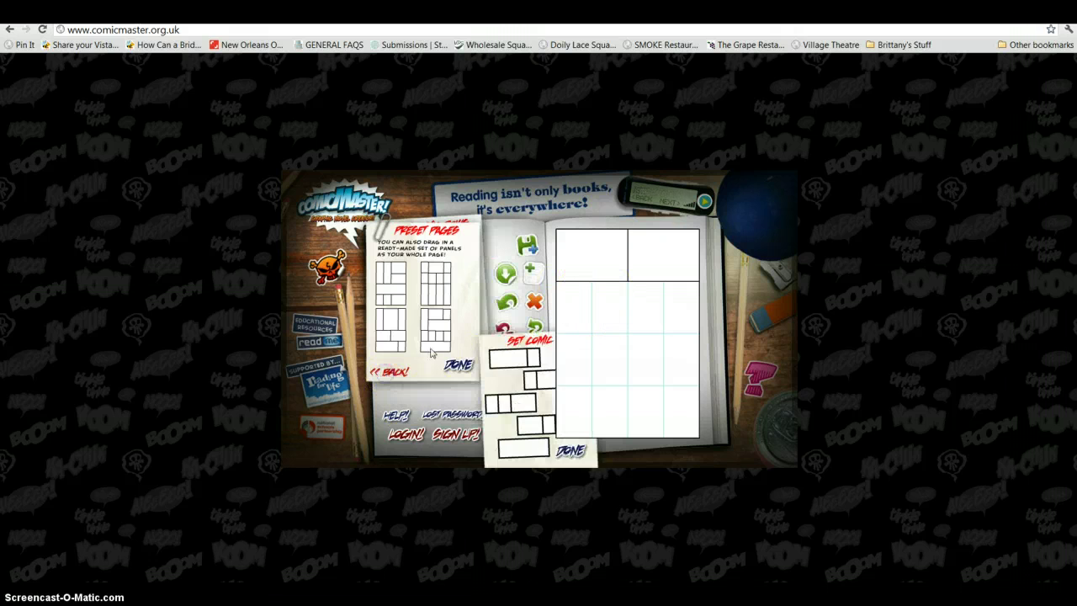
- Add a wide single-panel row, a three-panel row and a two-panel bottom row, then finish
drag(414, 342, 639, 312)
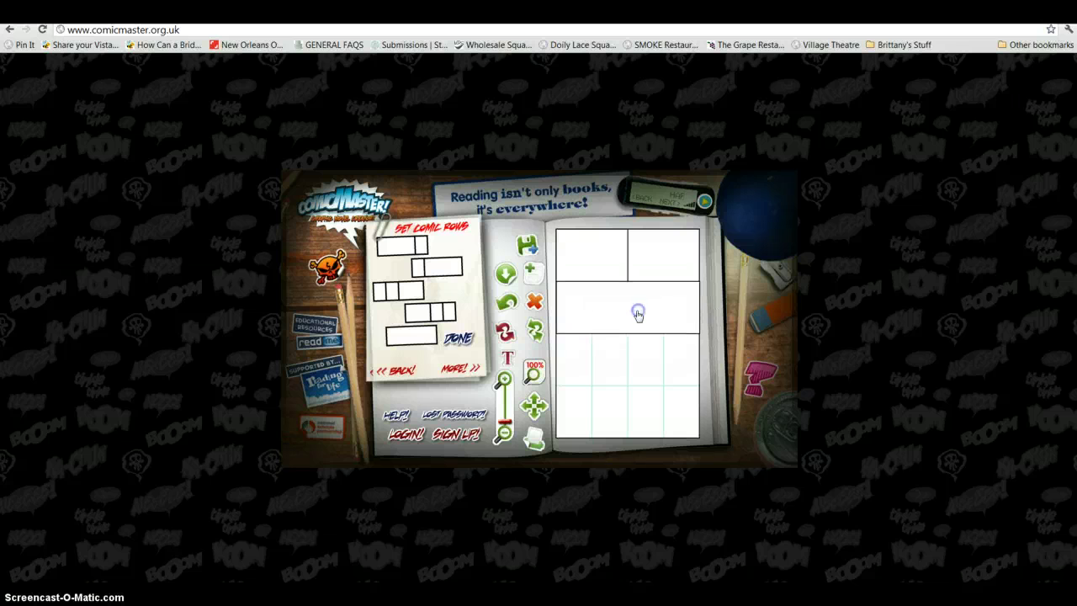
click(393, 370)
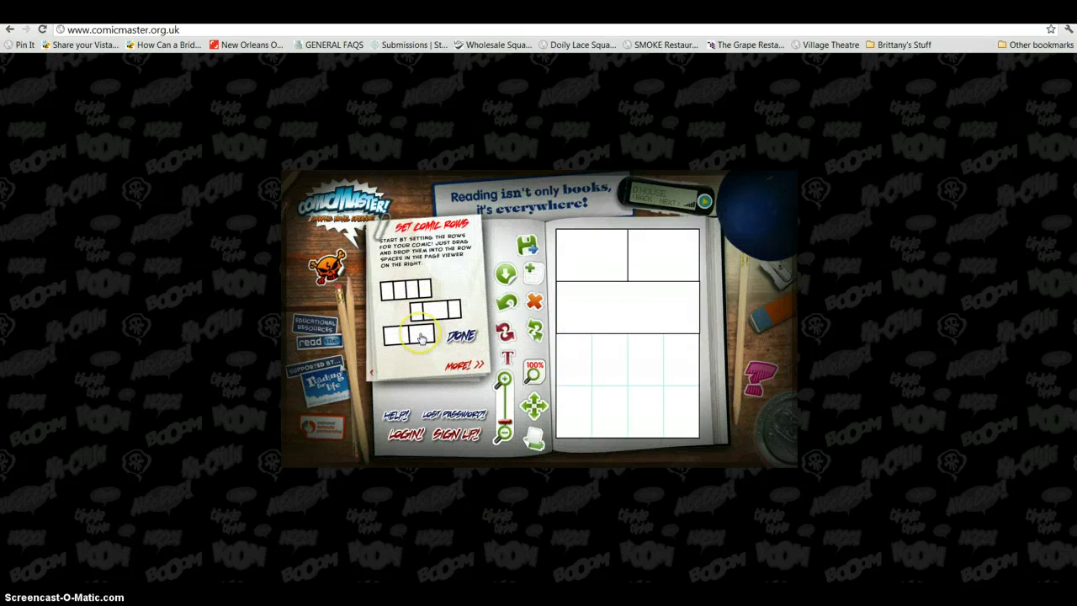
drag(423, 337, 599, 355)
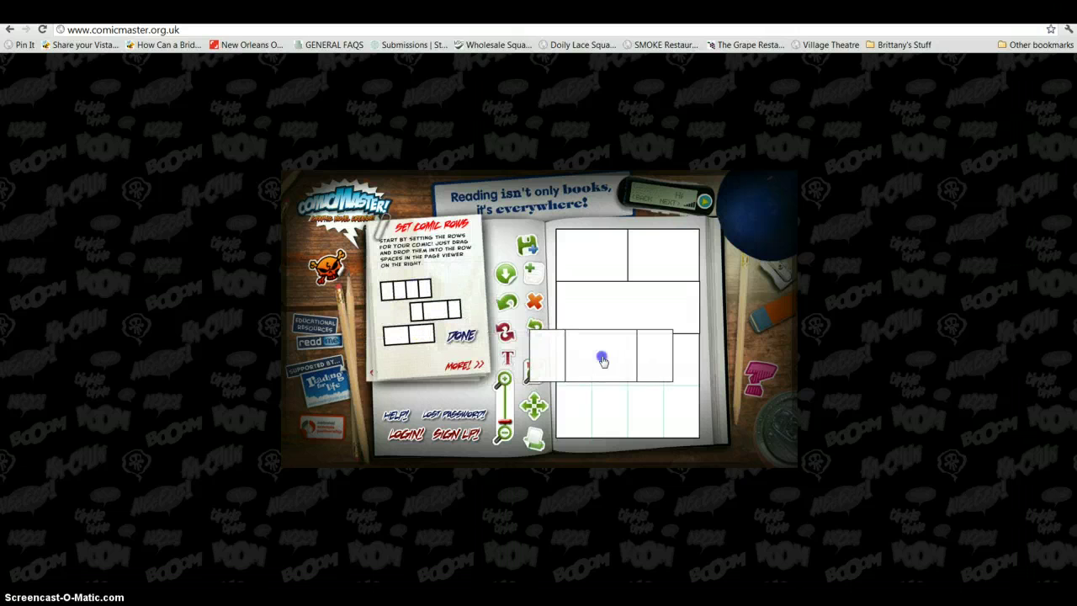
drag(435, 310, 628, 360)
click(461, 349)
click(461, 366)
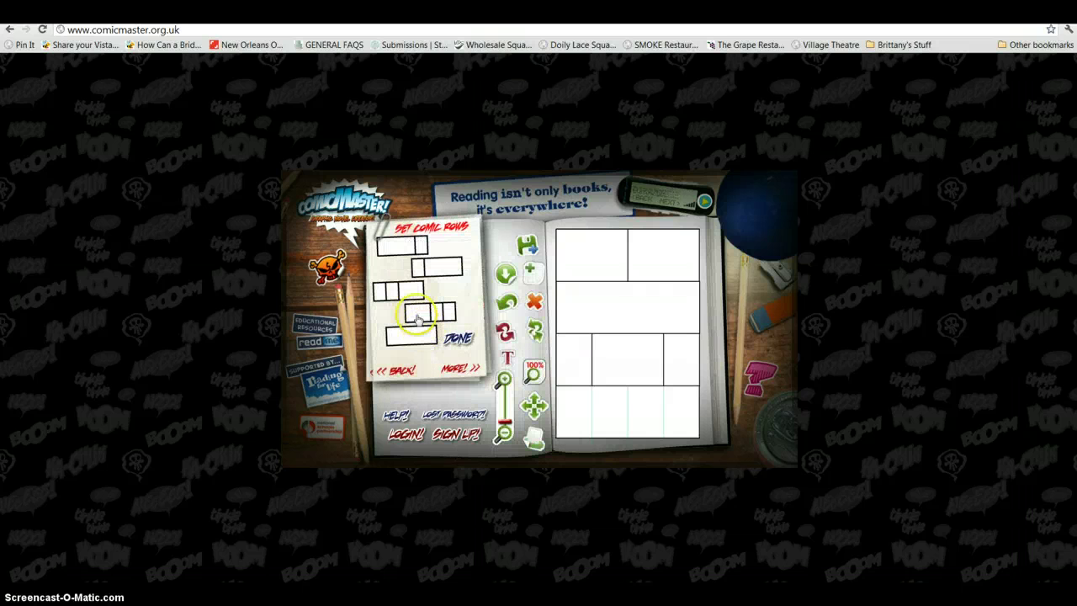
drag(444, 271, 617, 409)
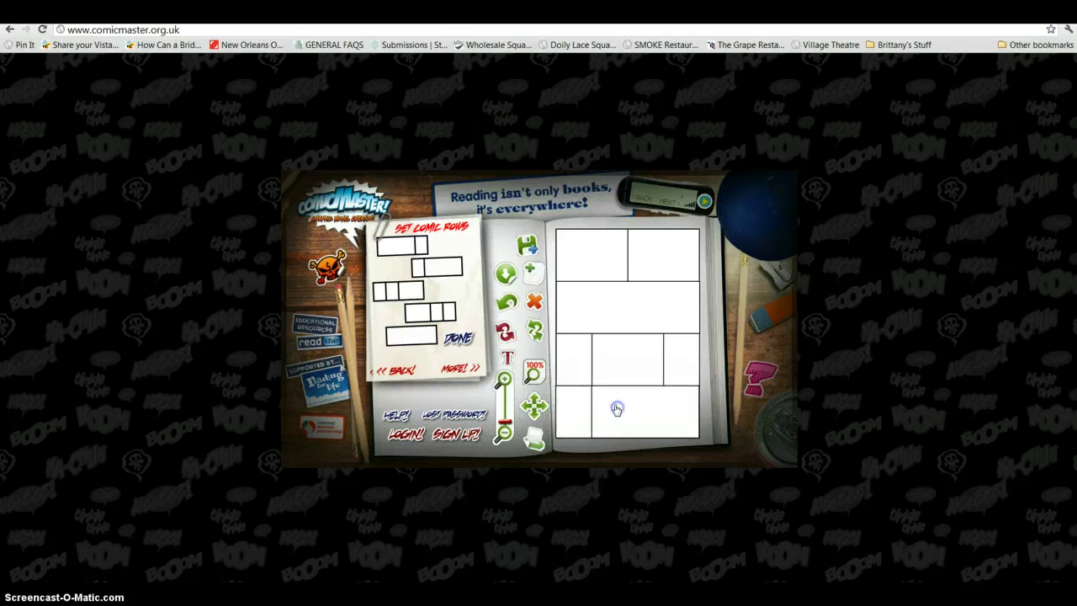
click(457, 338)
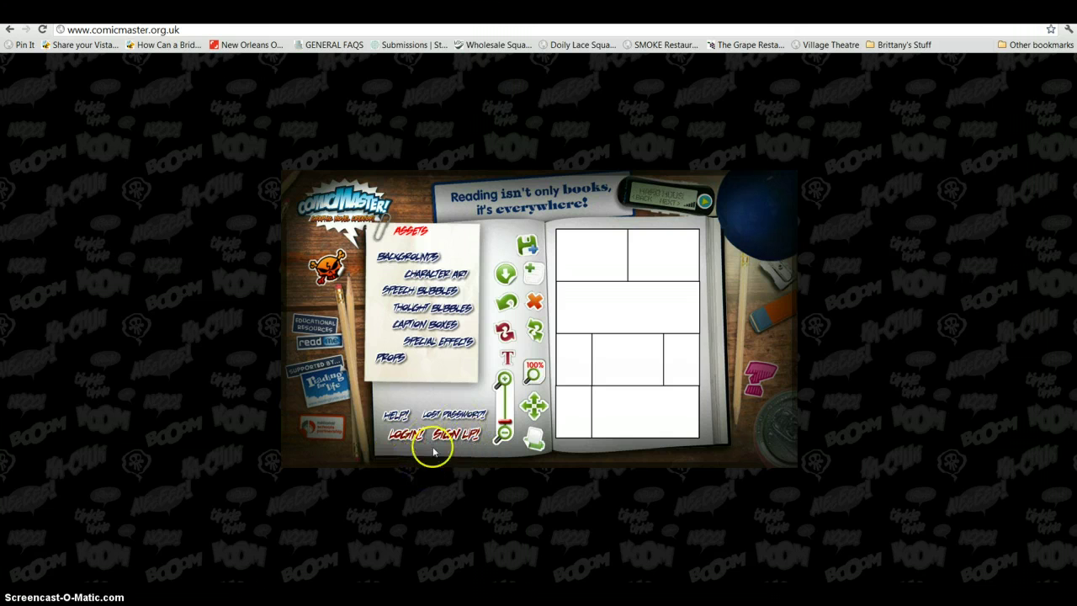
- Log in with the account email and password, then save the four-row page
click(405, 434)
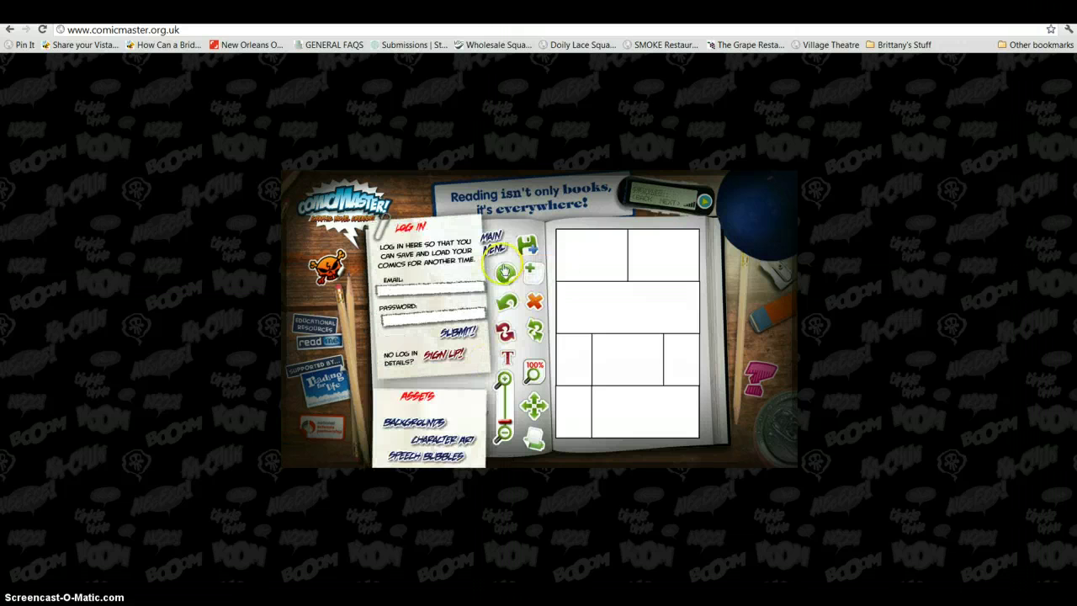
click(420, 291)
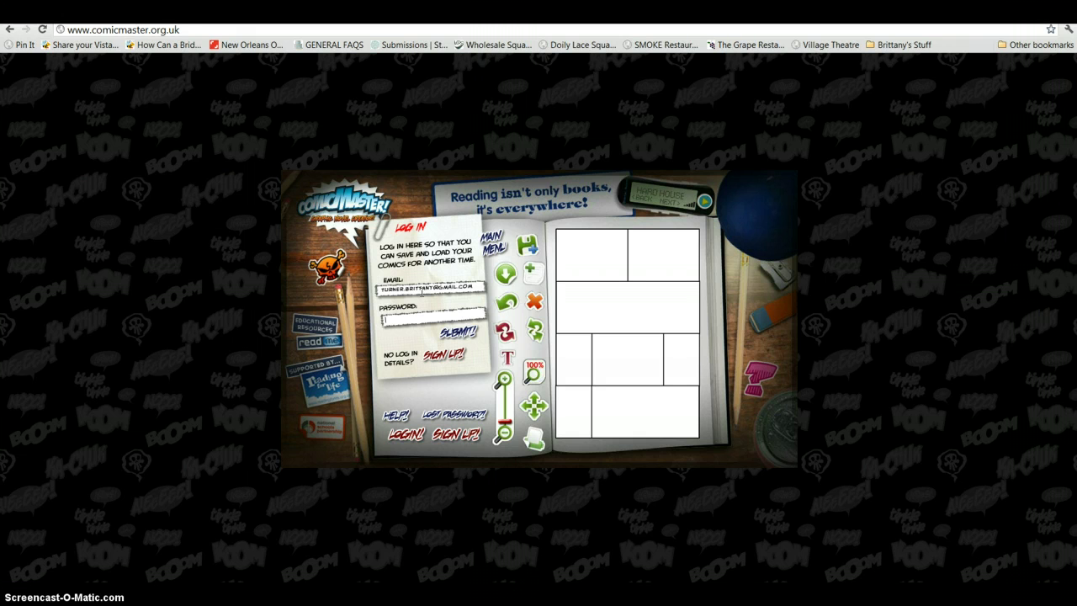
click(454, 335)
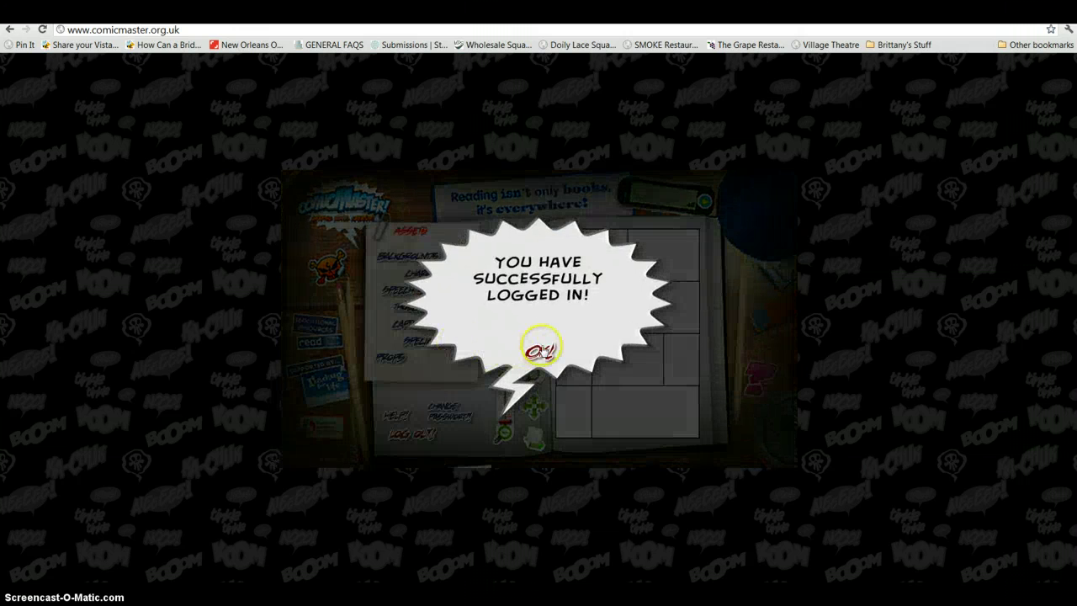
click(540, 350)
click(526, 252)
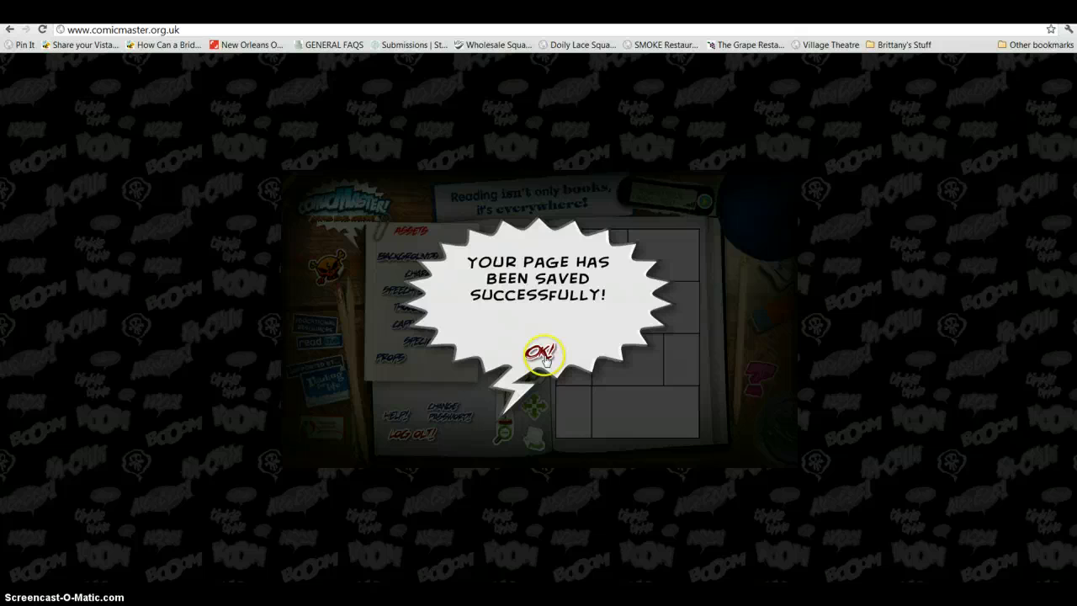
click(541, 353)
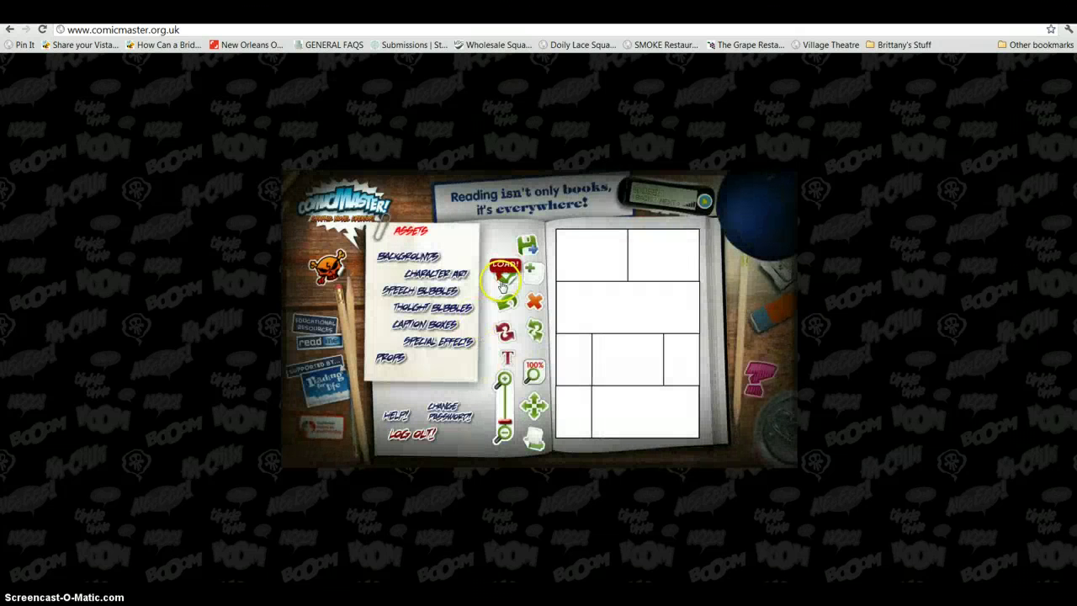
- Delete the 3:56 AM comic from the saved list and go back to Main Menu
click(502, 280)
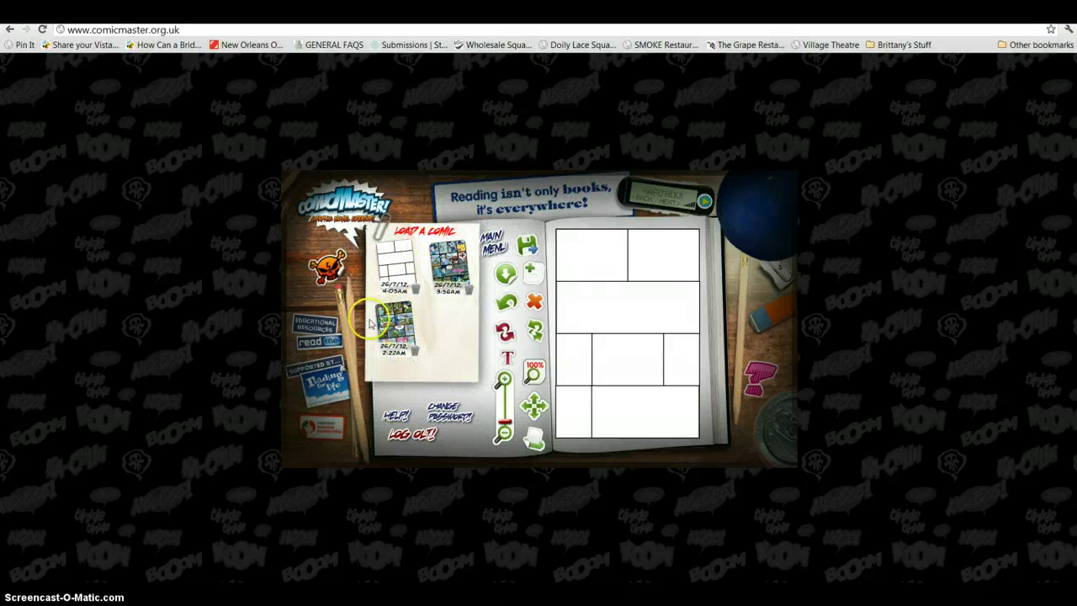
click(468, 289)
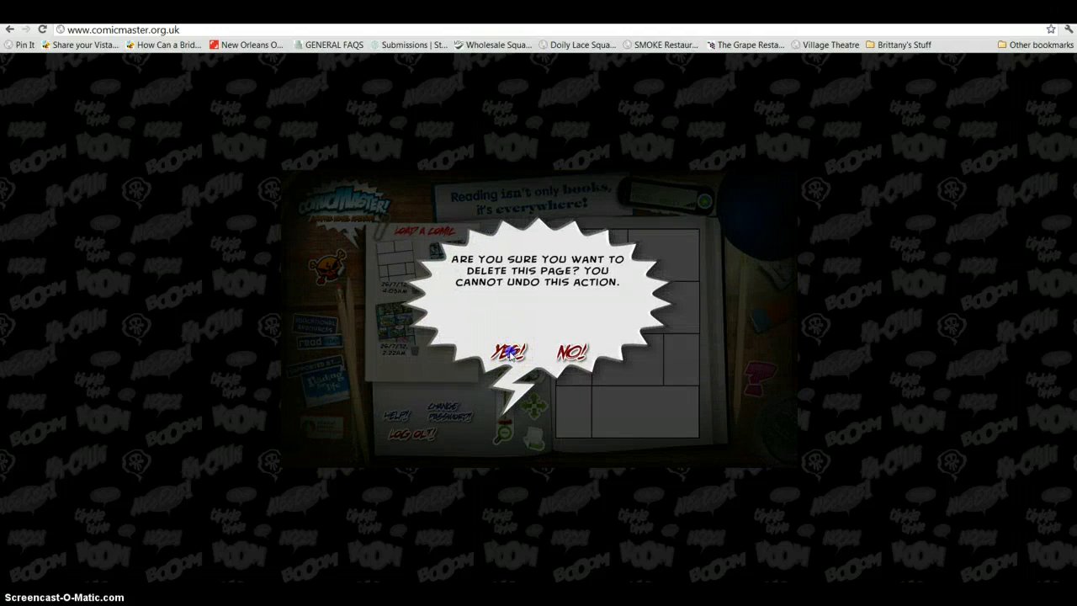
click(509, 351)
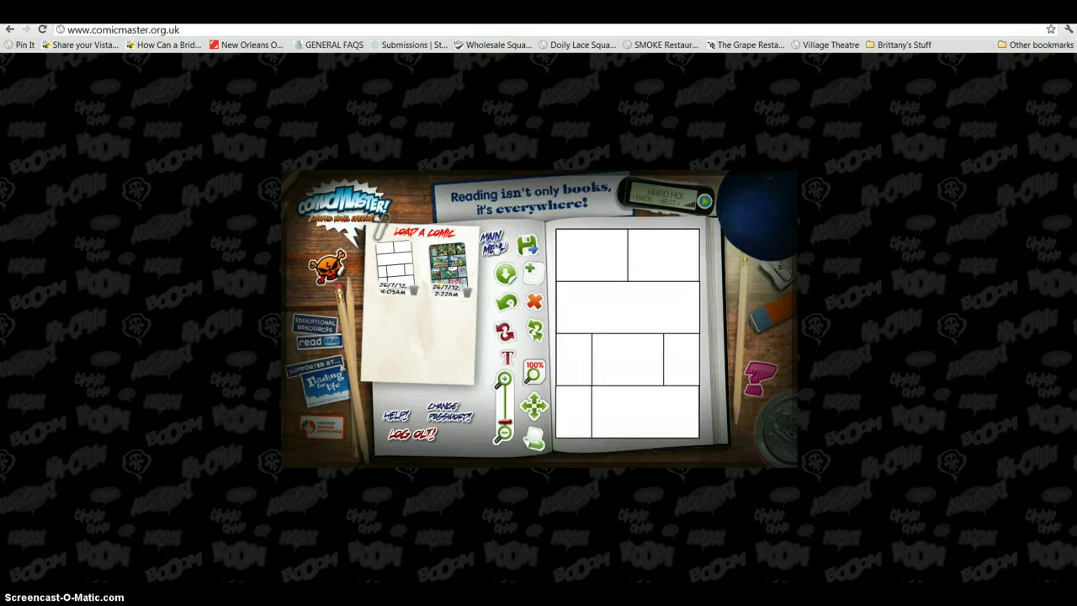
click(493, 244)
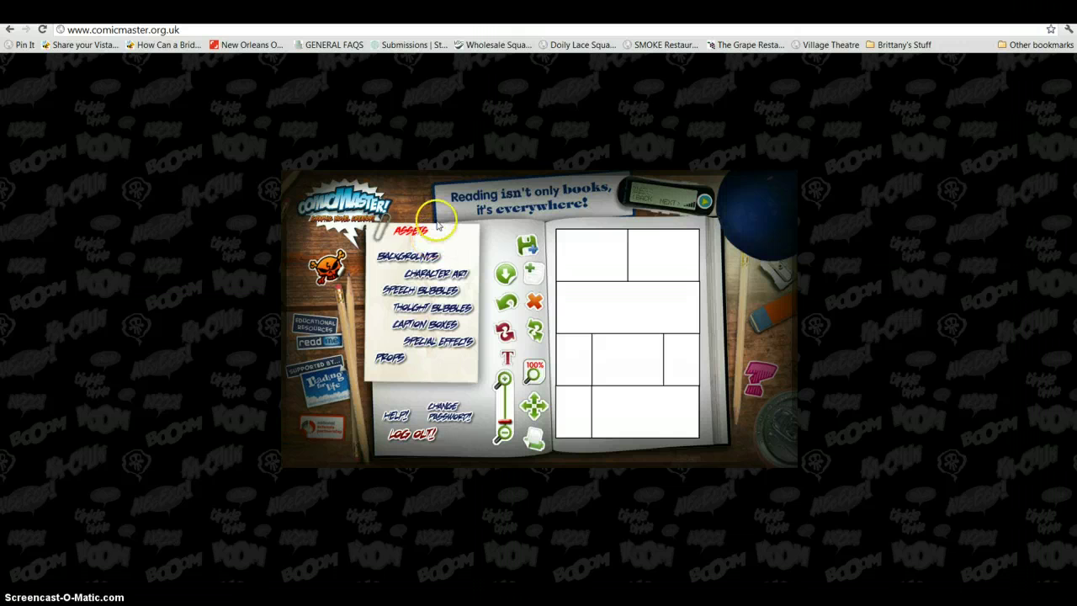
- Put city backgrounds in both top panels and an office background in the wide second row
click(405, 256)
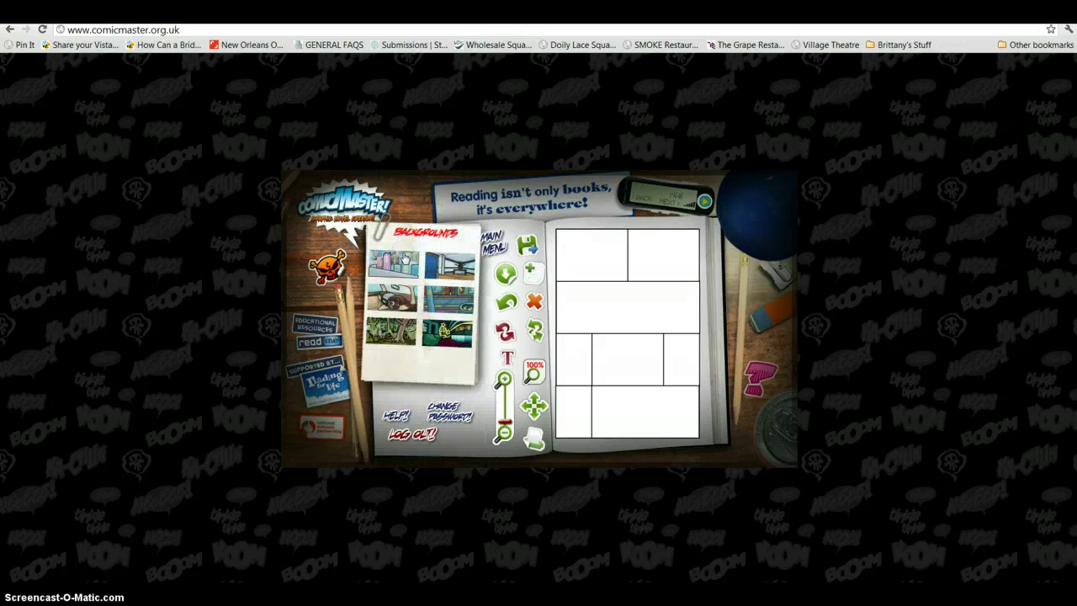
drag(399, 262, 590, 257)
drag(402, 278, 668, 259)
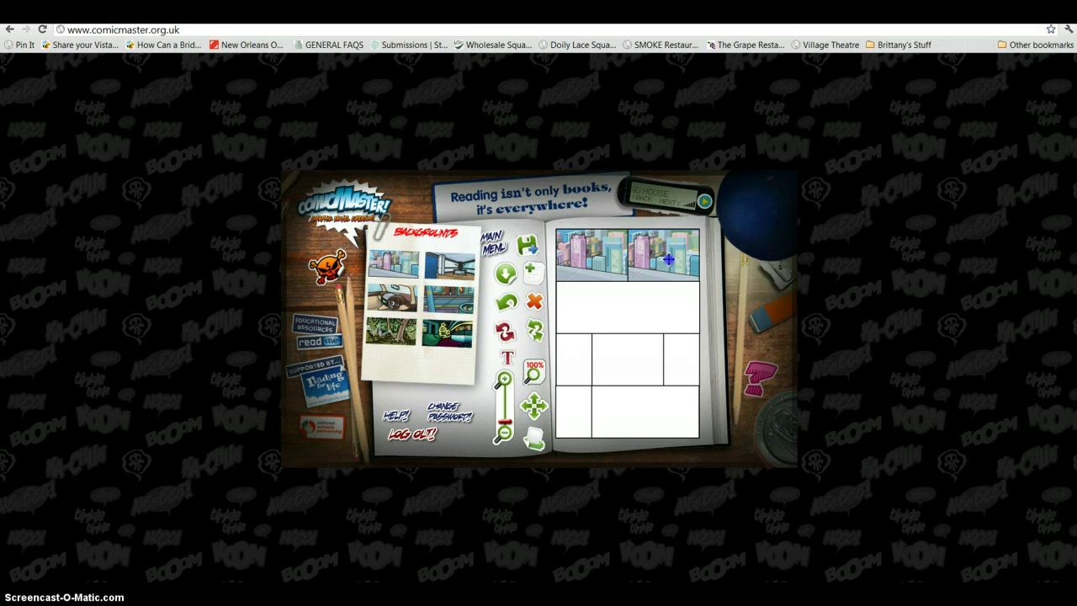
click(449, 266)
drag(452, 284, 613, 313)
- Give row three car-interior, blue office and station backgrounds, row four jungle, and save
drag(392, 300, 639, 364)
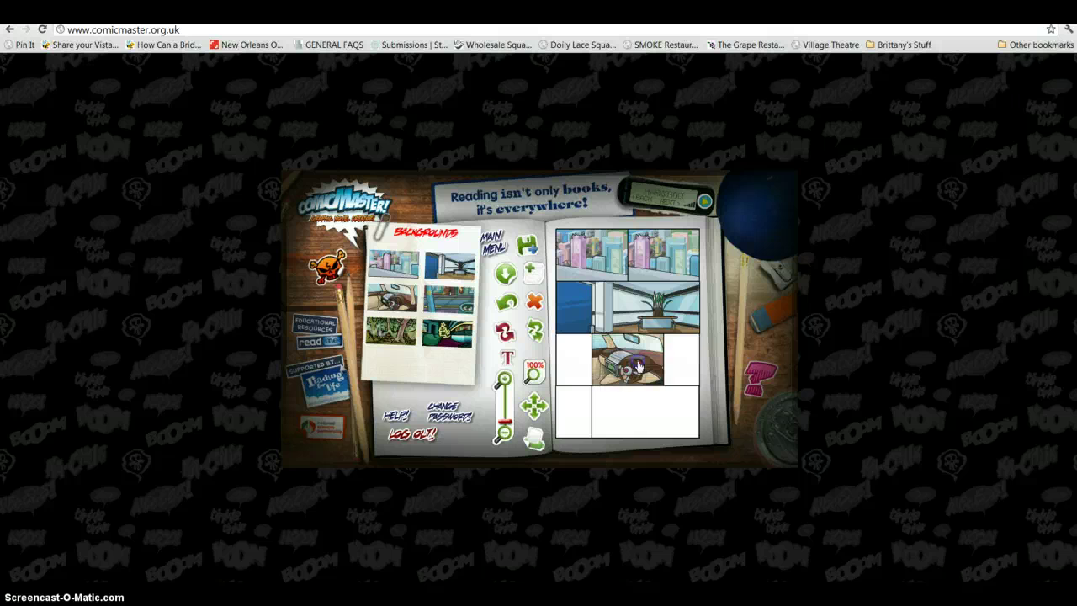
drag(455, 304, 565, 370)
drag(448, 304, 659, 357)
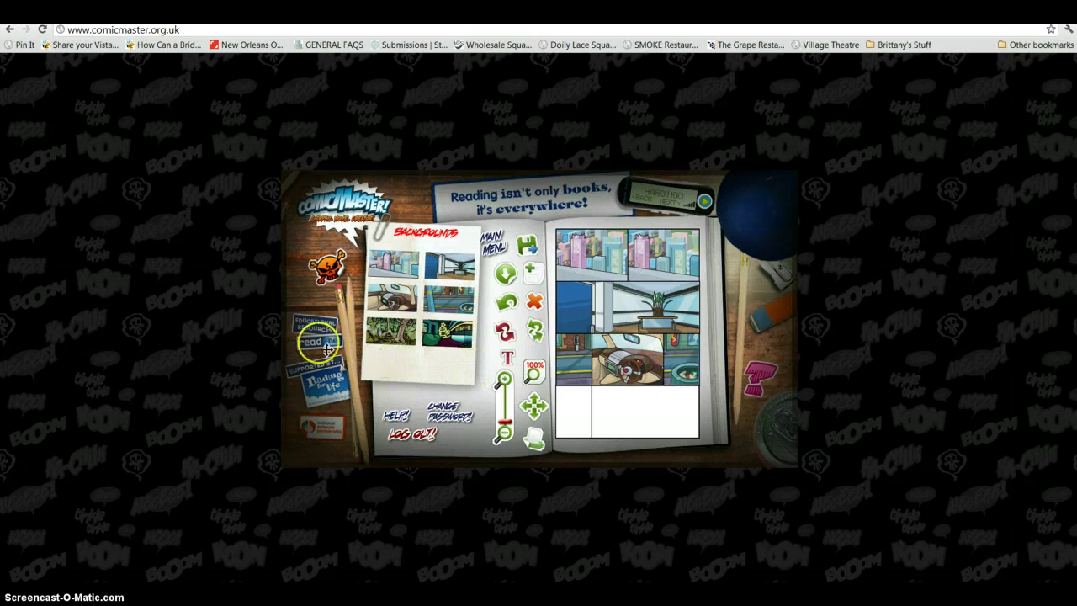
drag(391, 332, 644, 409)
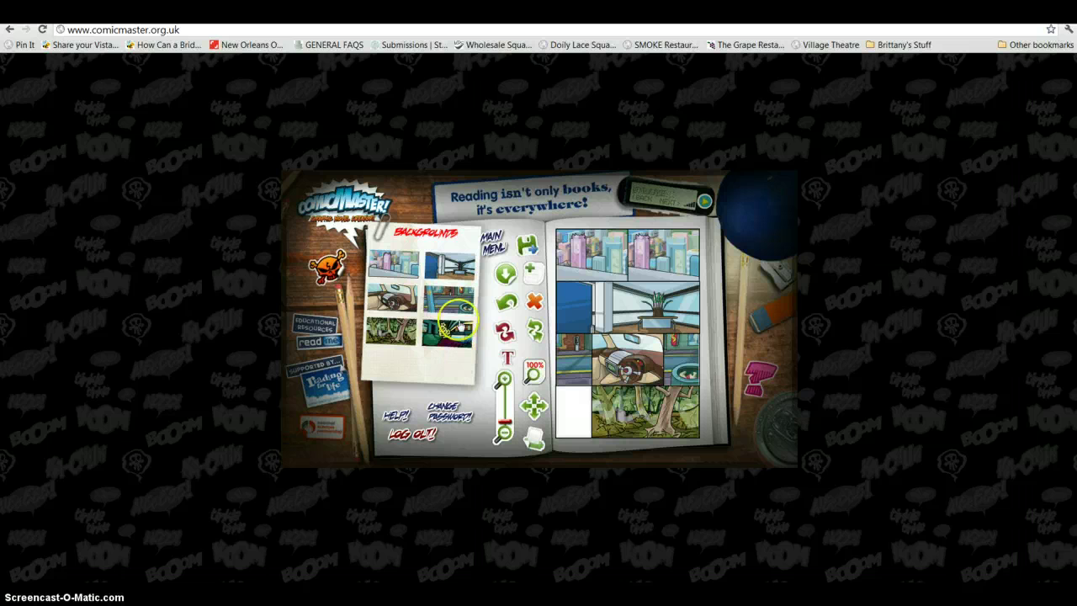
drag(447, 334, 562, 408)
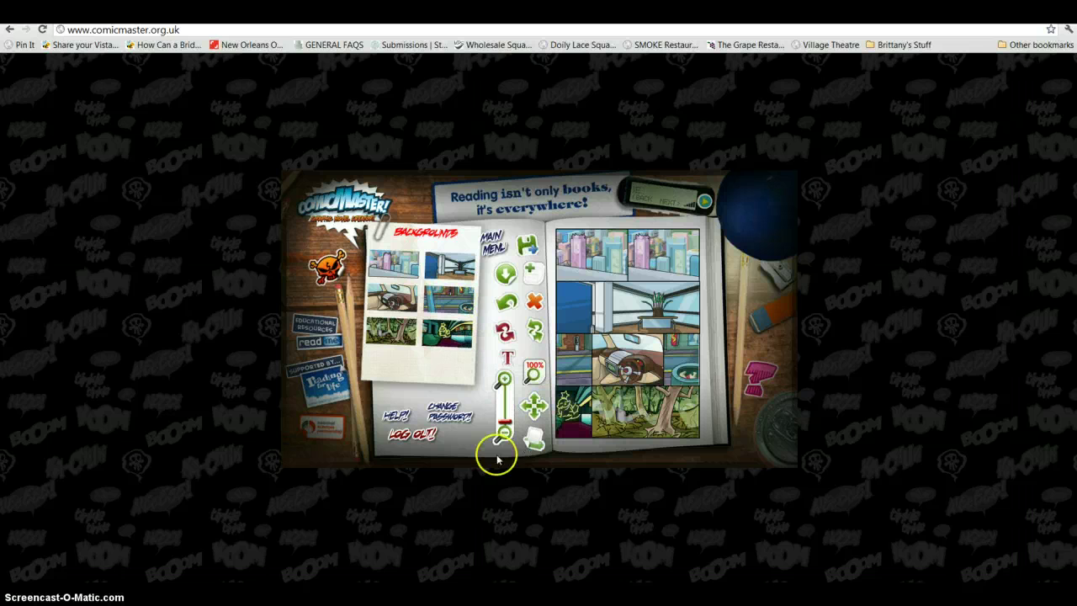
click(530, 247)
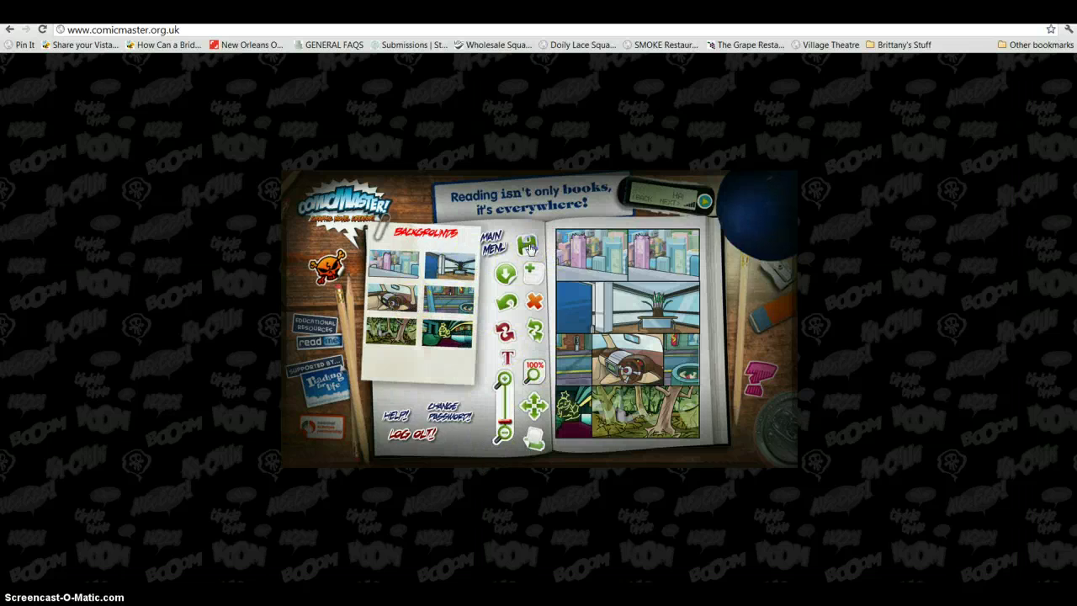
click(538, 353)
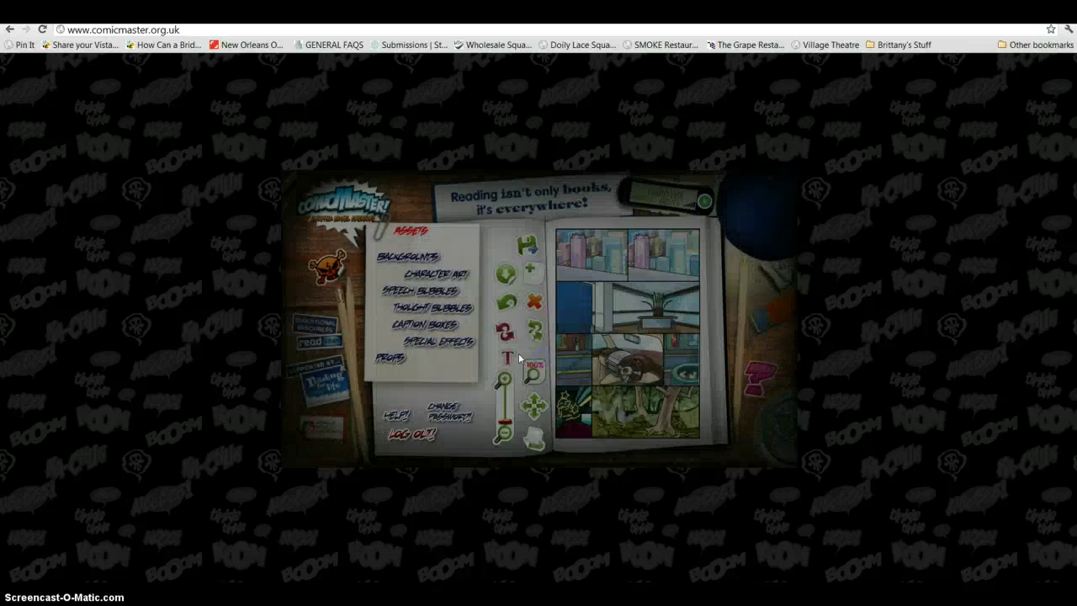
- Preview a character's pose sheet in Character Art, then return to the character selection
click(437, 275)
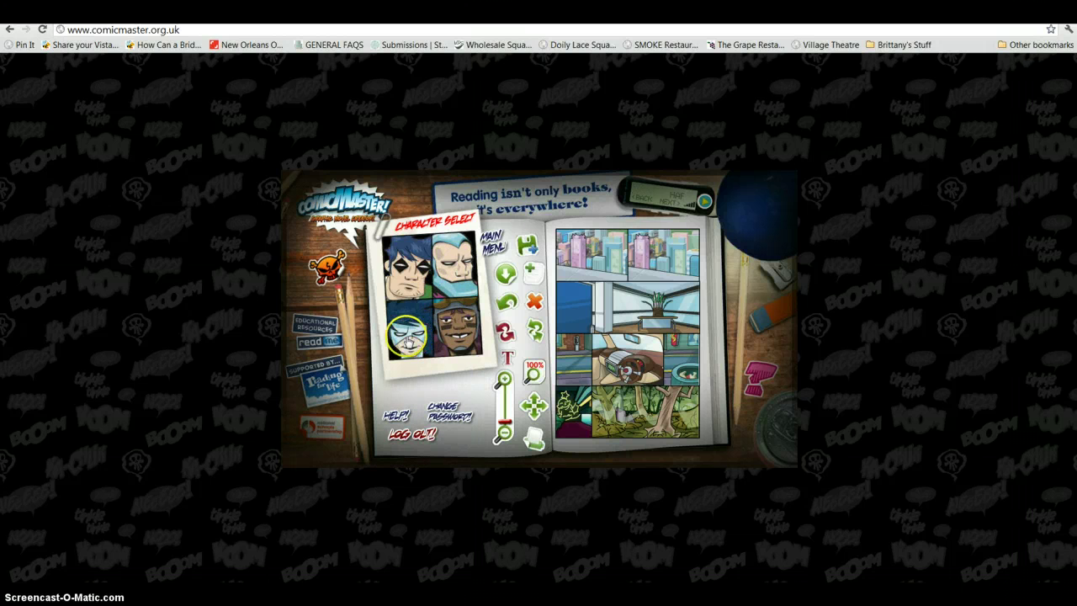
click(426, 318)
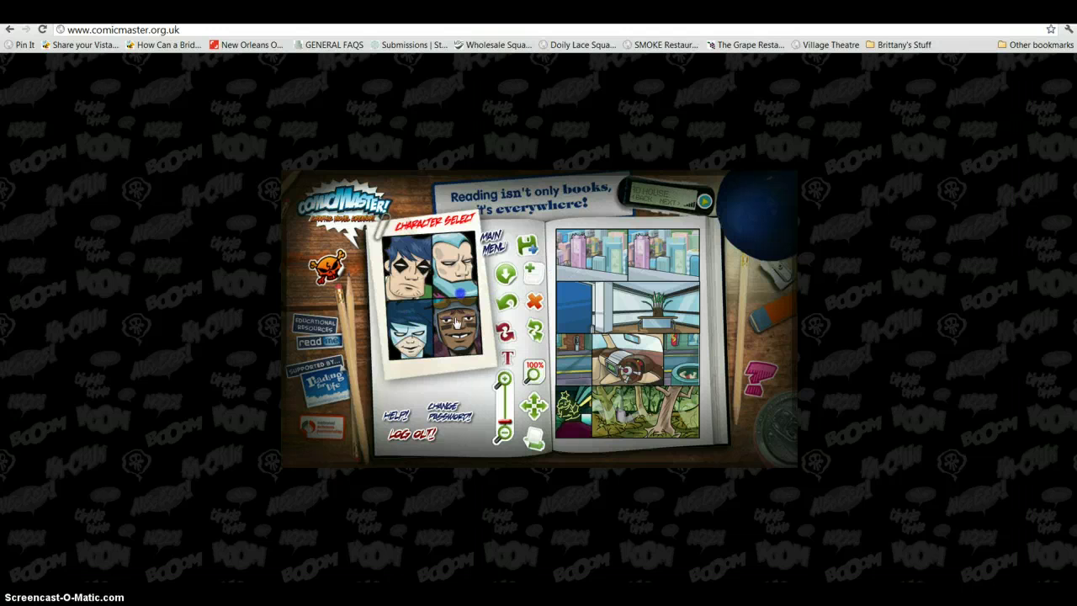
click(425, 278)
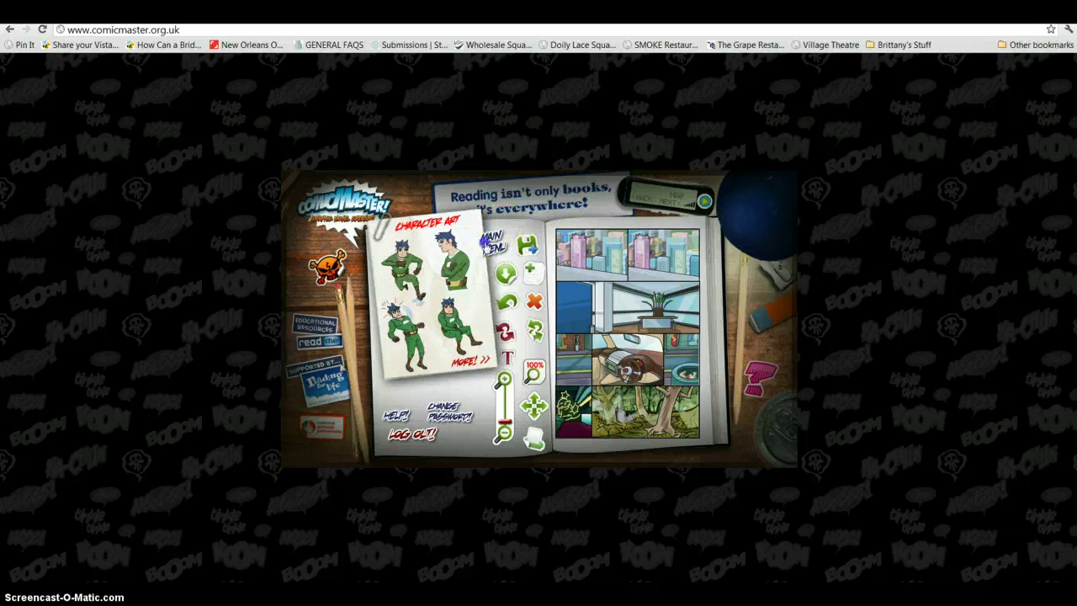
click(485, 242)
click(415, 296)
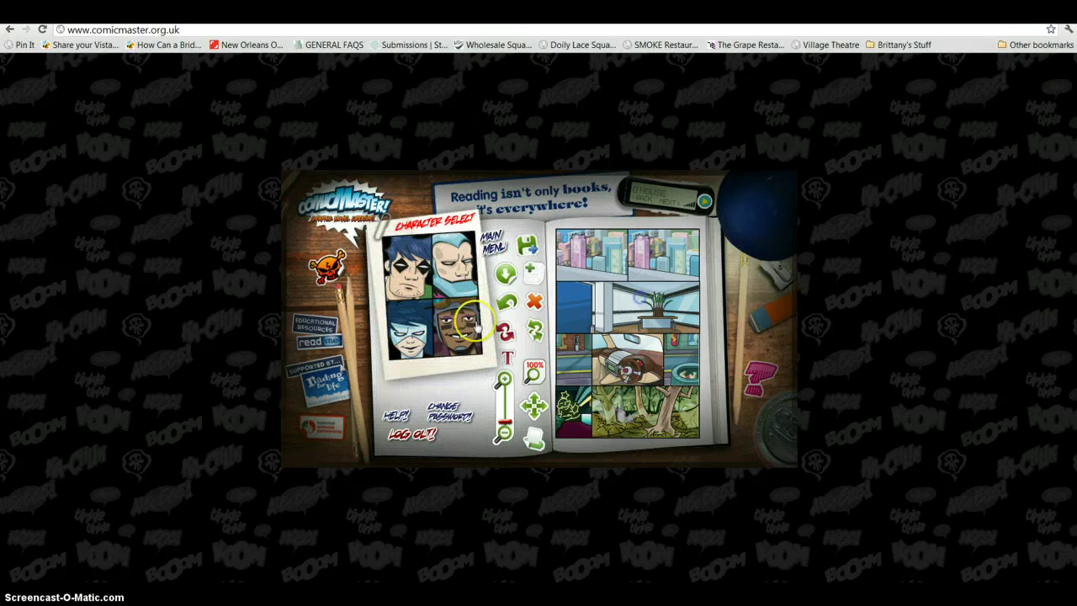
- Place blue-haired heroine poses in the second panel and the bottom panel
click(414, 326)
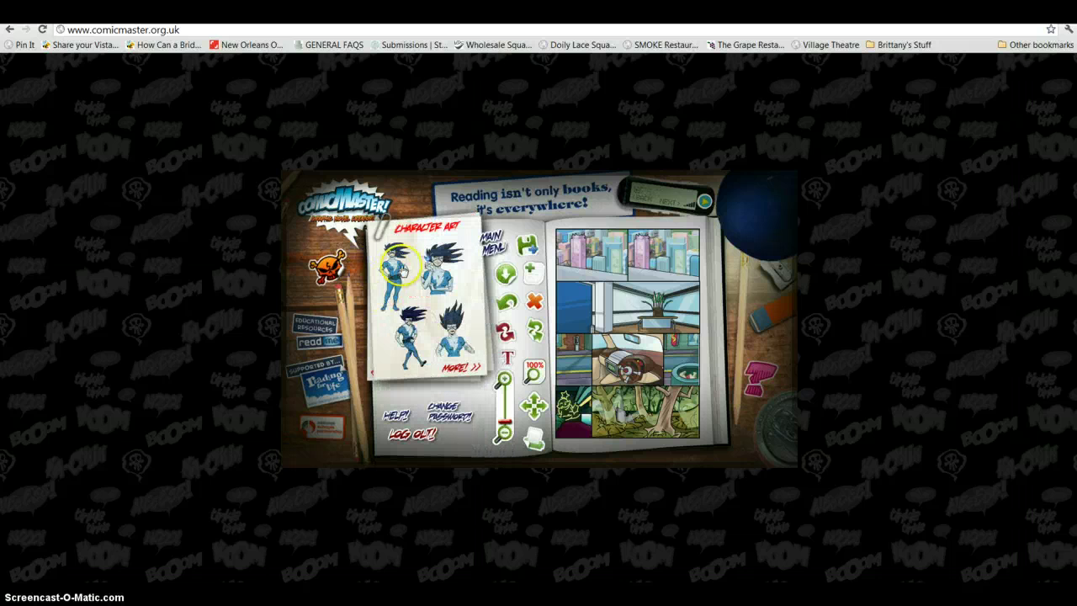
drag(435, 273, 618, 315)
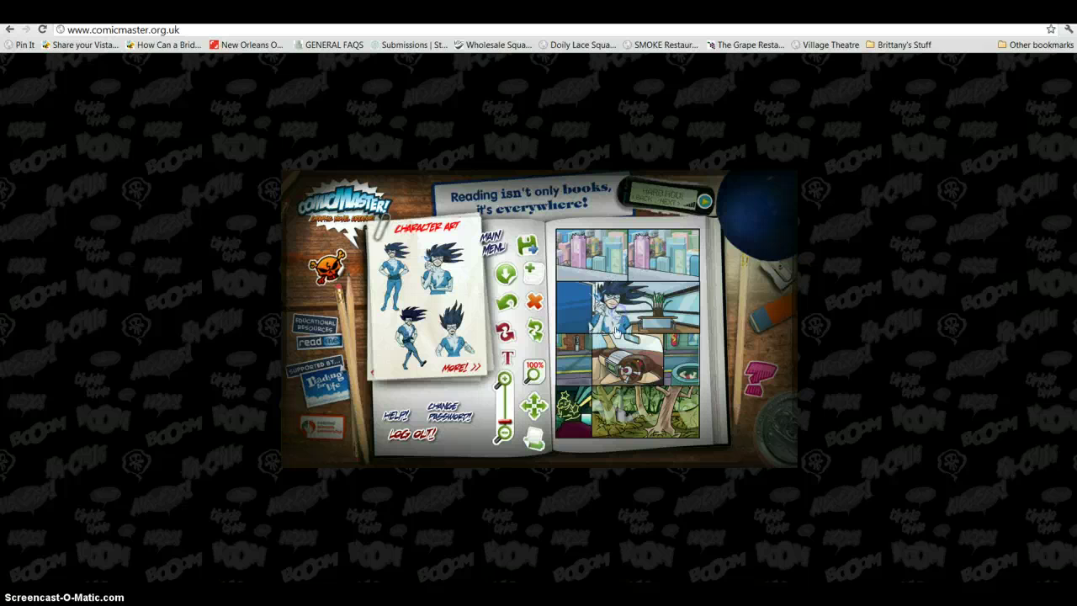
click(463, 367)
drag(409, 316, 621, 424)
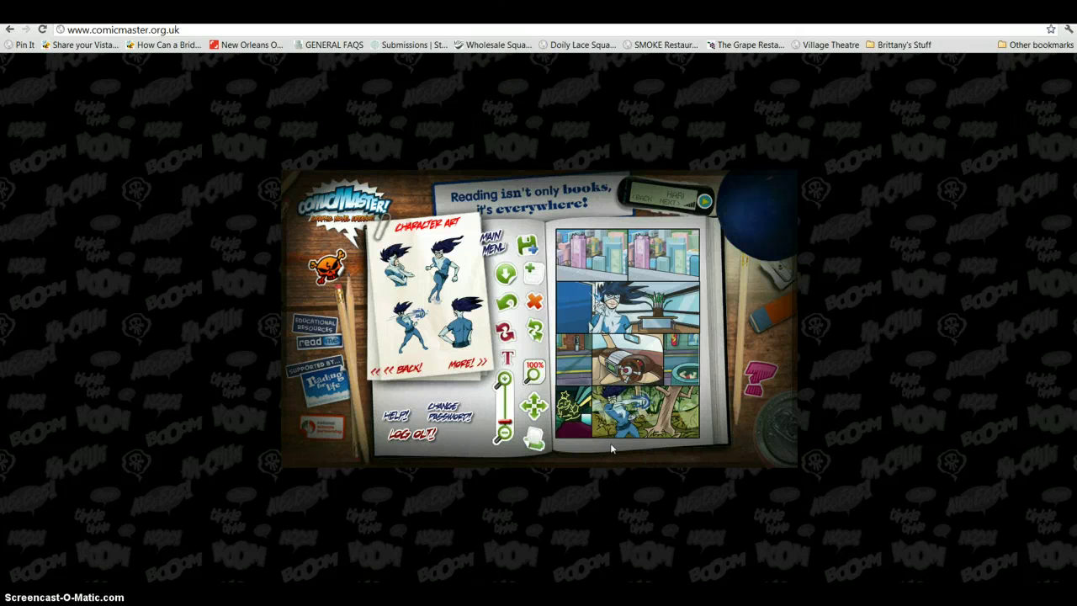
- Reposition the heroine in panel two and add her seated pose to the third panel
click(617, 299)
drag(610, 303, 587, 304)
mouse_move(690, 307)
mouse_down()
mouse_move(593, 328)
mouse_move(589, 317)
mouse_up()
click(443, 358)
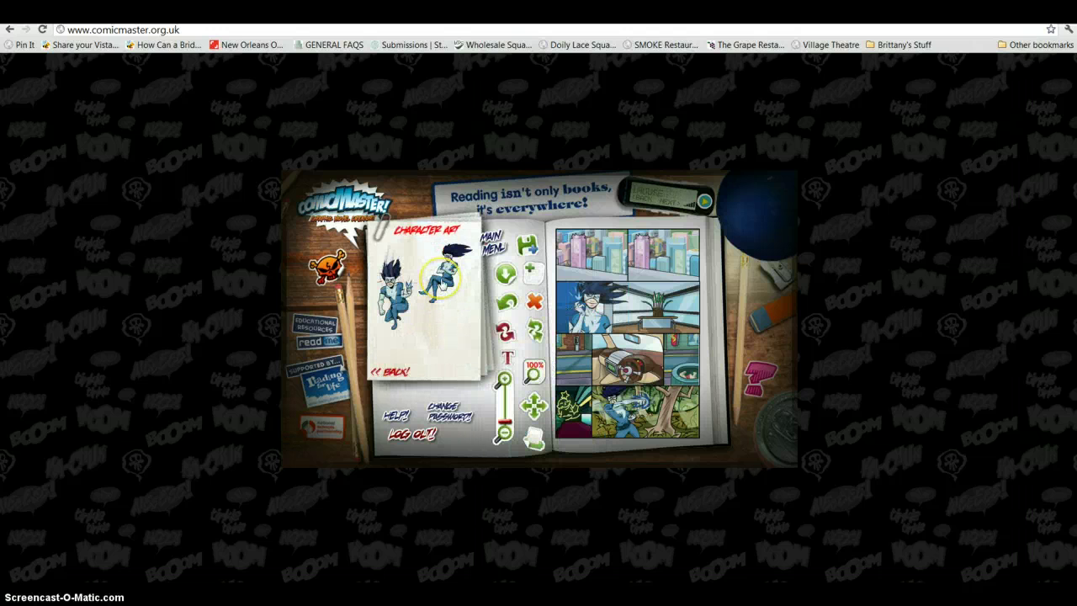
mouse_move(443, 285)
mouse_down()
mouse_move(575, 347)
mouse_move(634, 352)
mouse_move(626, 357)
mouse_up()
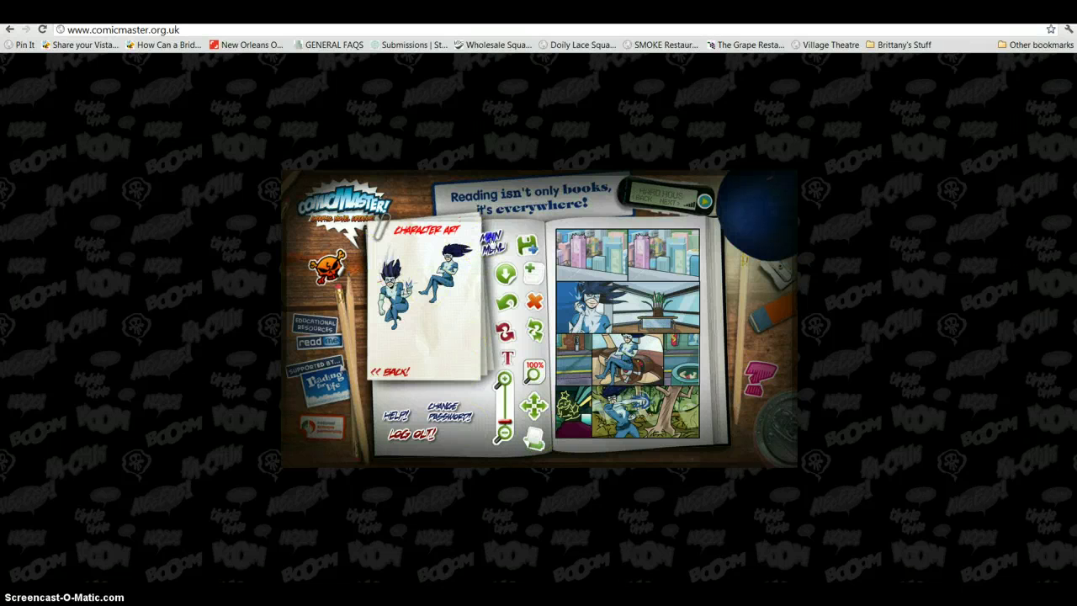
- Add purple-suited old man poses beside the heroine and in the middle-right panel
click(490, 240)
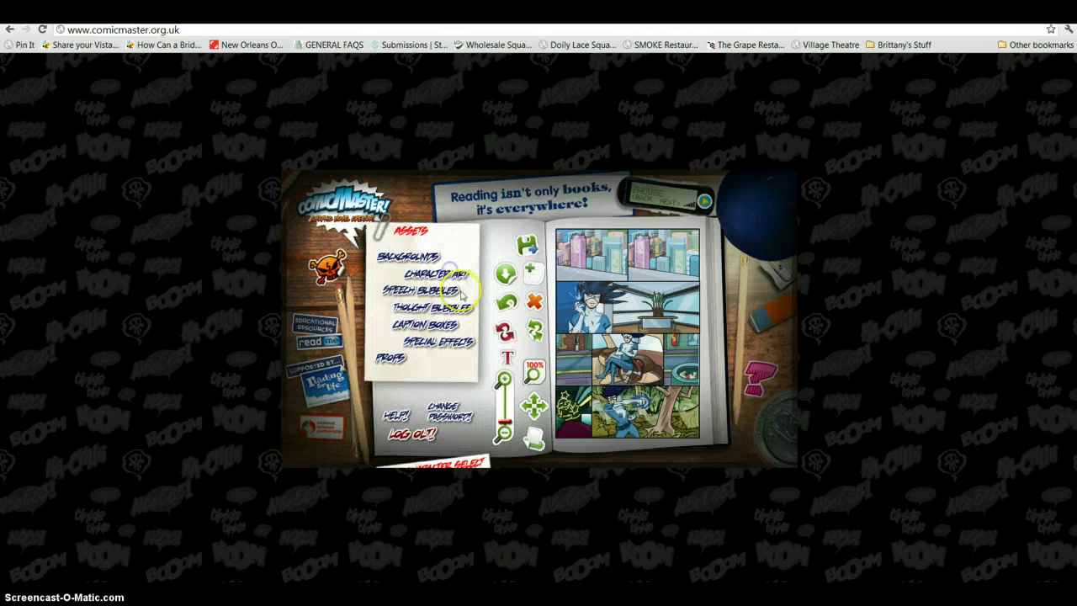
click(446, 273)
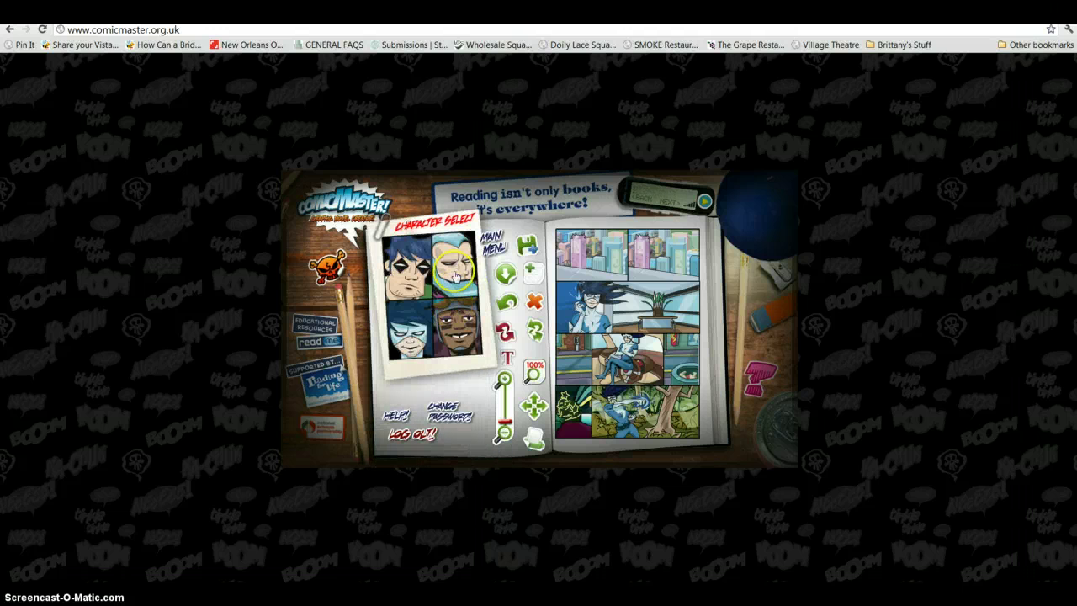
click(454, 273)
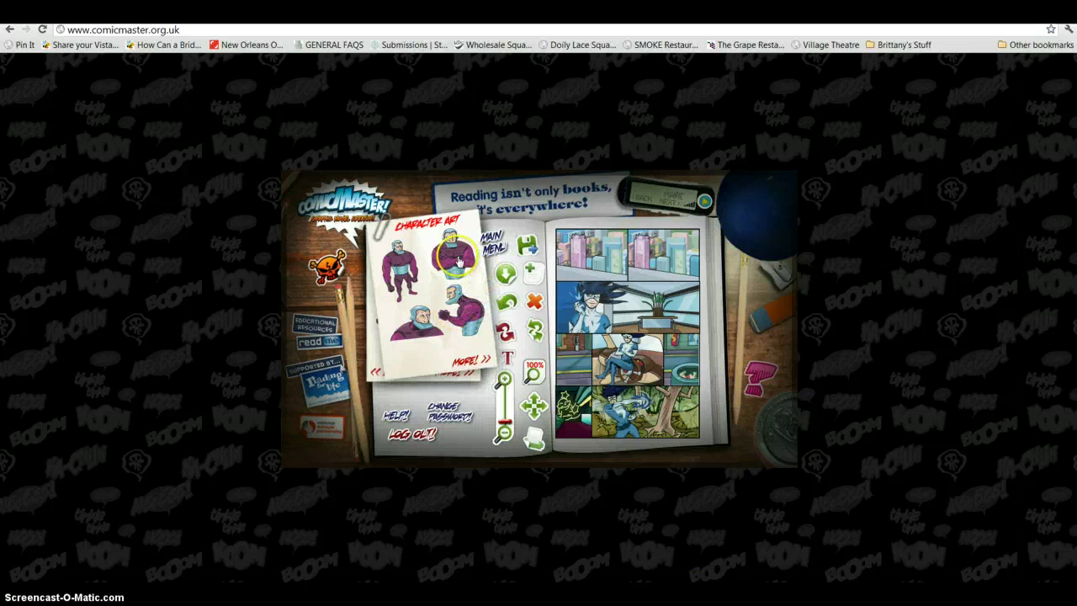
drag(555, 304, 664, 320)
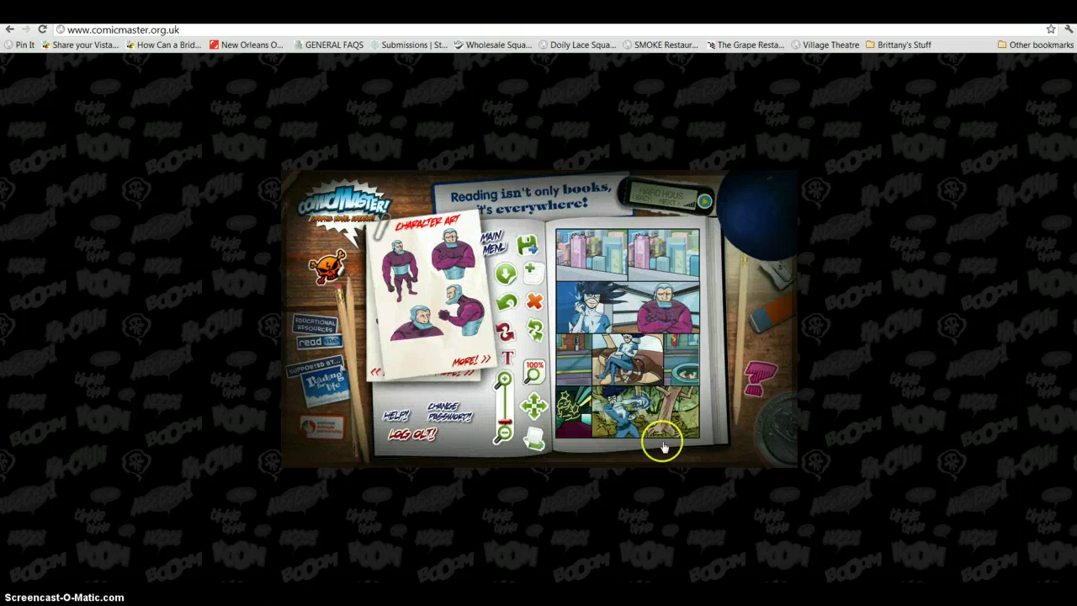
drag(461, 304, 697, 370)
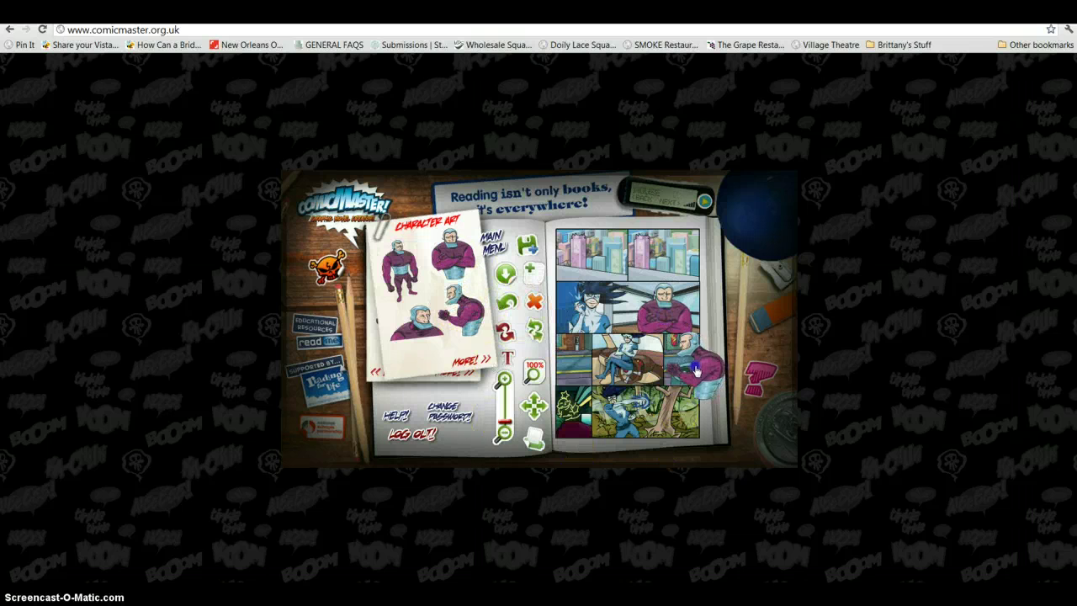
click(394, 268)
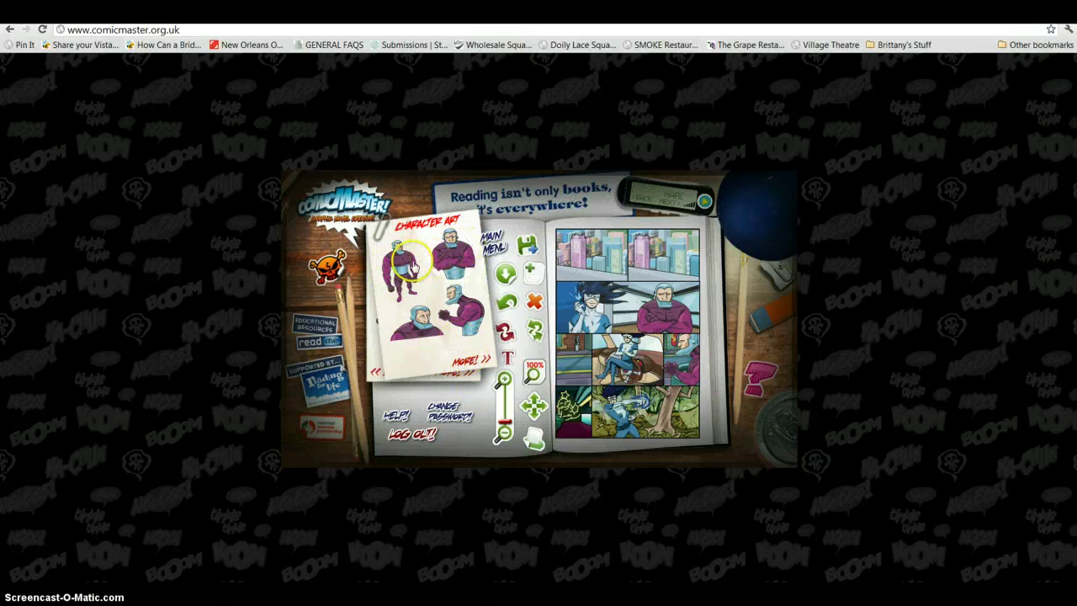
- Place a green-suited hero pose in the top-right panel
click(493, 241)
click(421, 269)
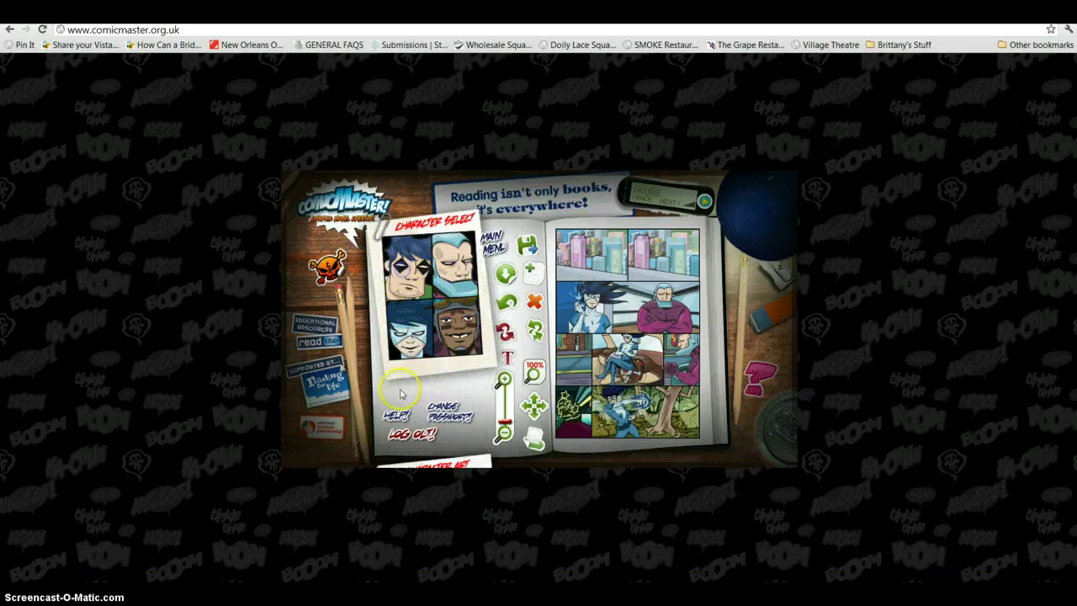
click(410, 265)
drag(454, 245, 685, 263)
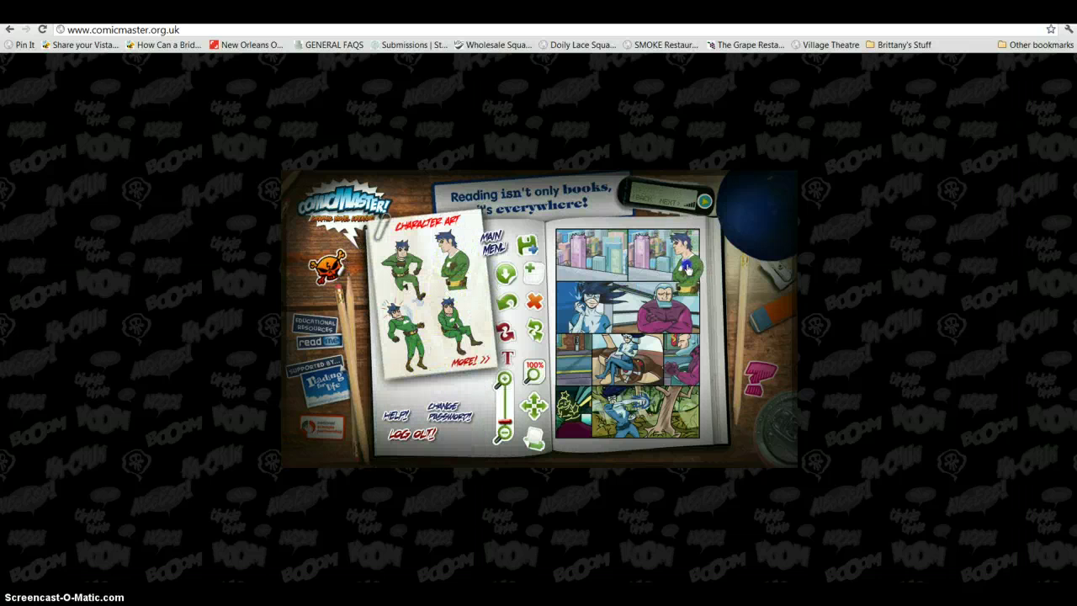
- Put a red-coated figure pose into the top-left panel
click(426, 347)
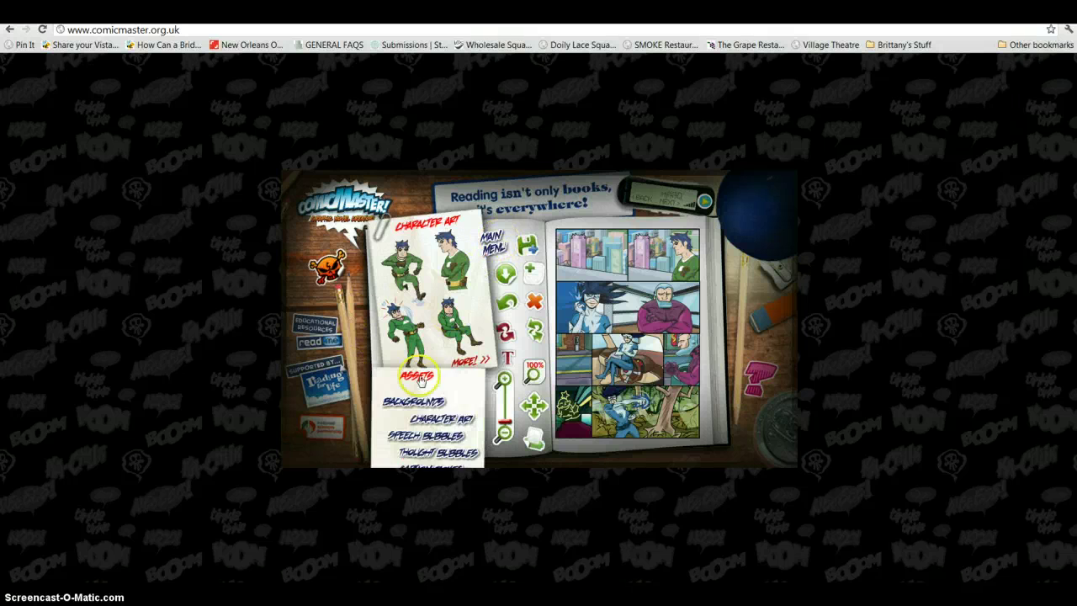
click(438, 265)
click(454, 328)
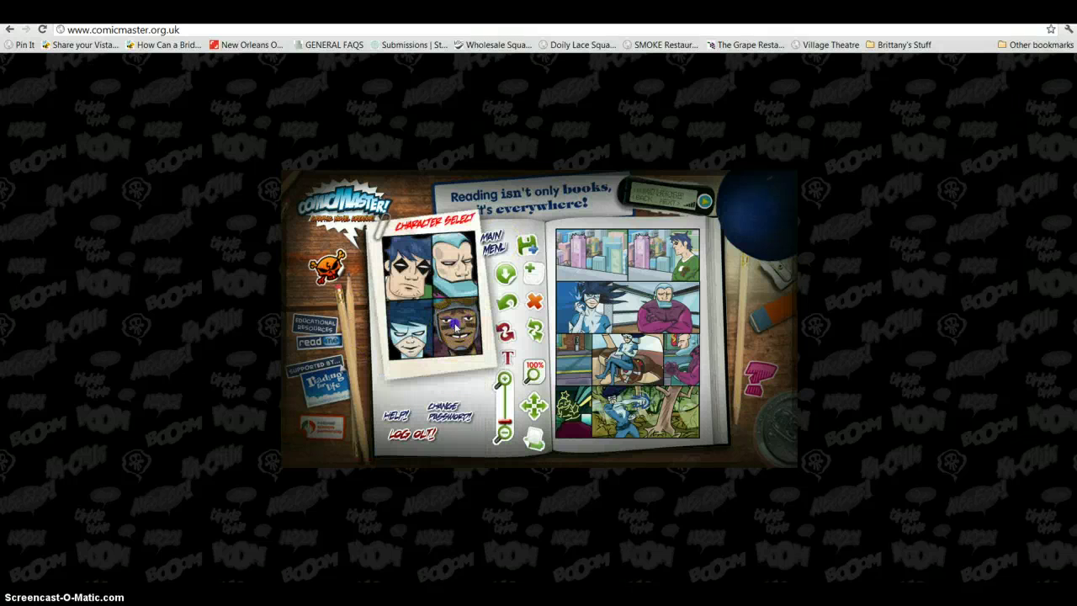
click(392, 296)
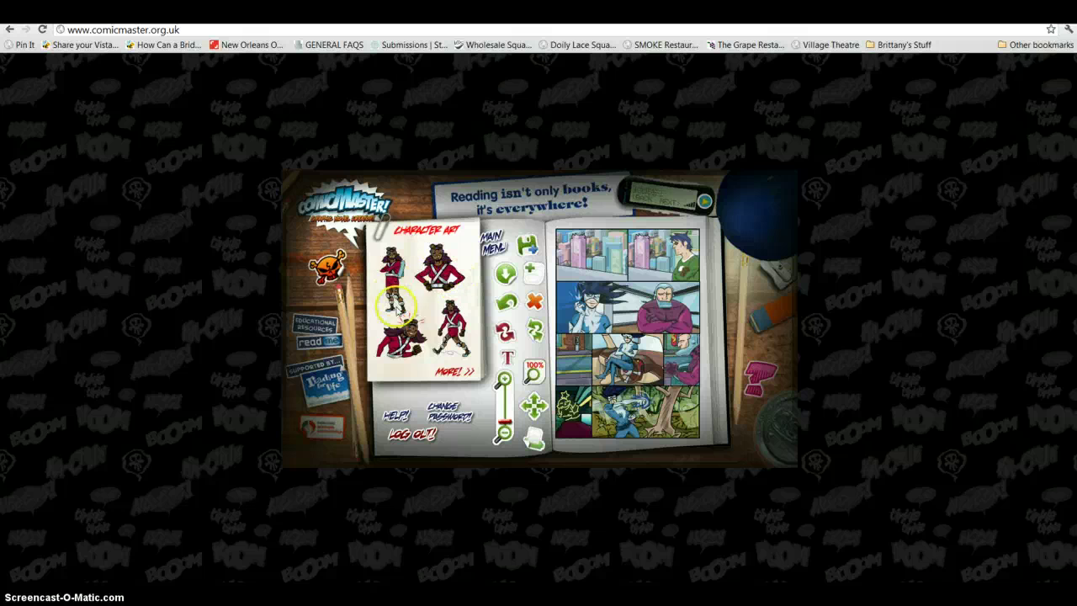
click(446, 279)
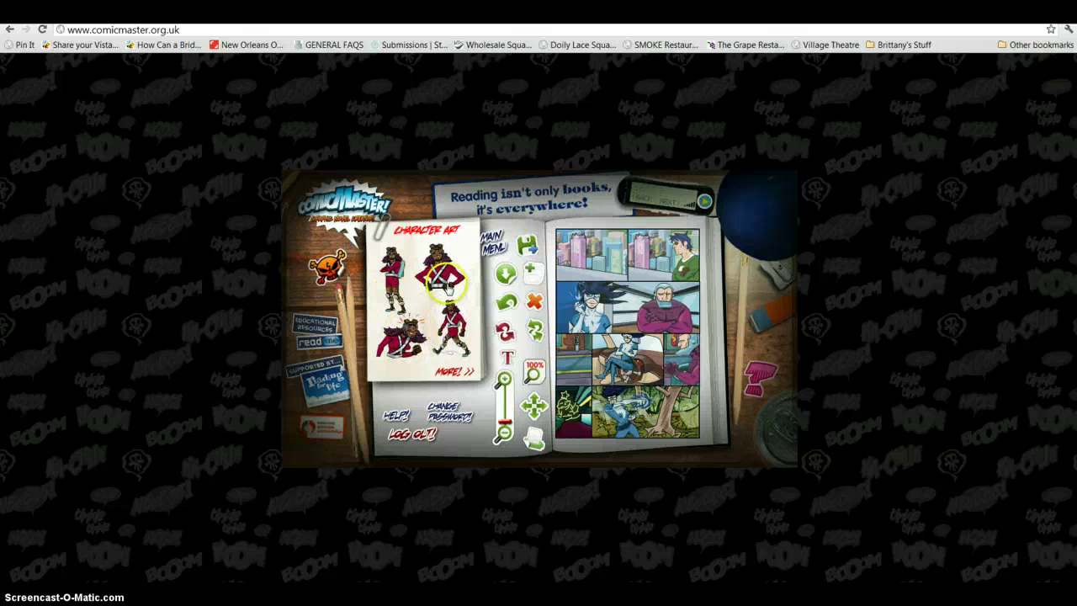
drag(441, 271, 587, 261)
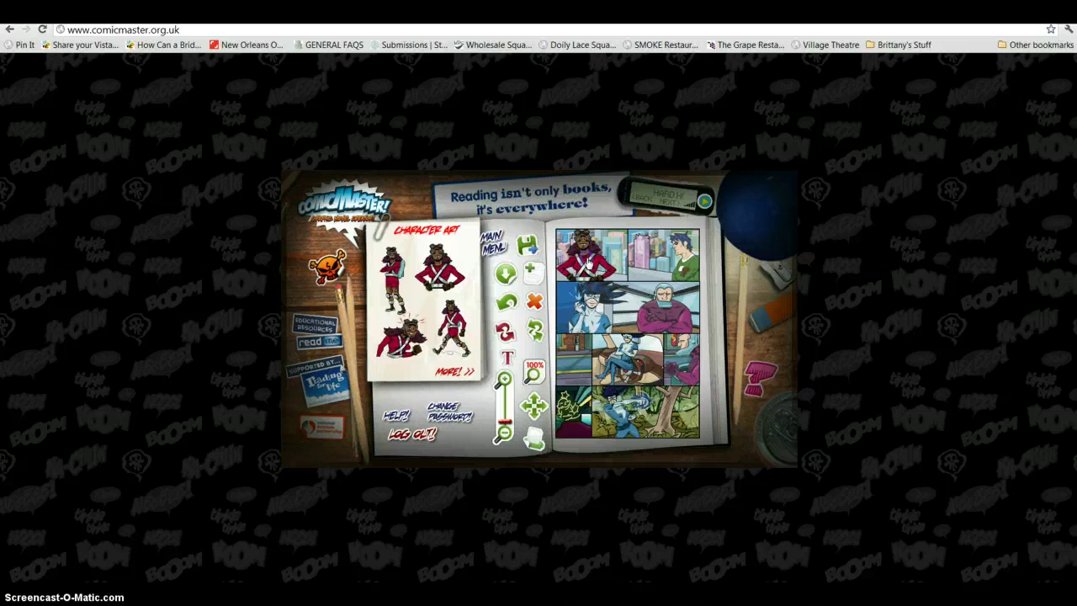
click(495, 244)
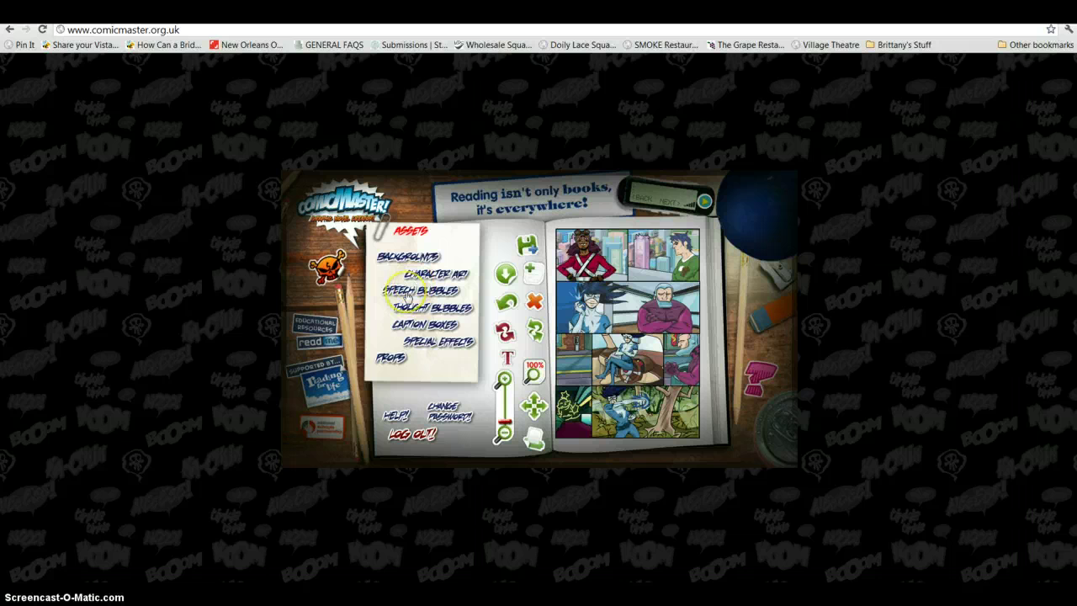
- Add a 'HOLEY MOLEY!' speech bubble between the characters in the wide second-row panel, then zoom out
click(407, 296)
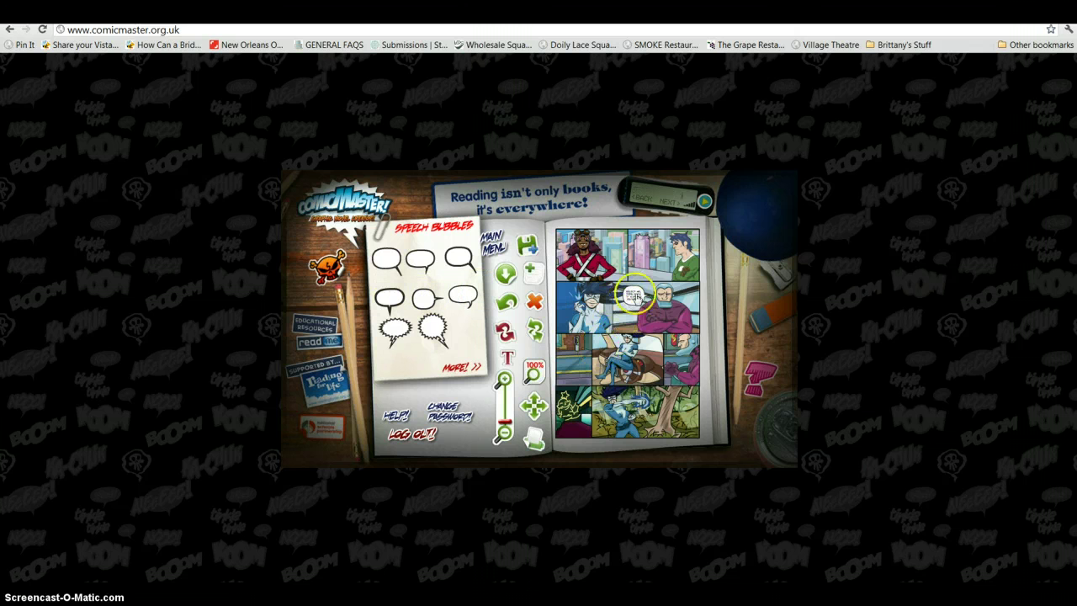
click(511, 382)
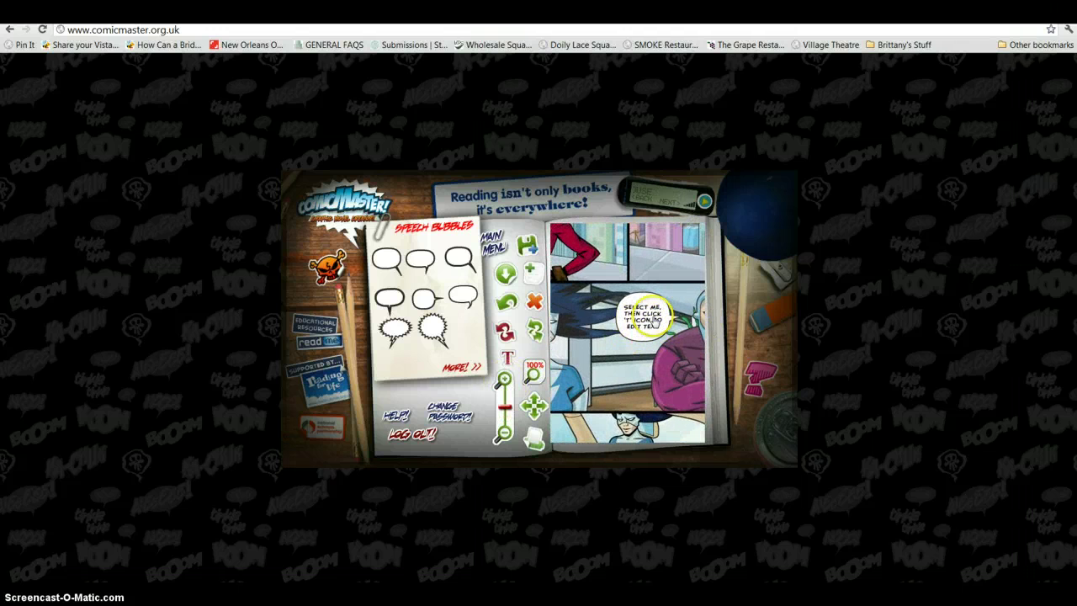
click(646, 321)
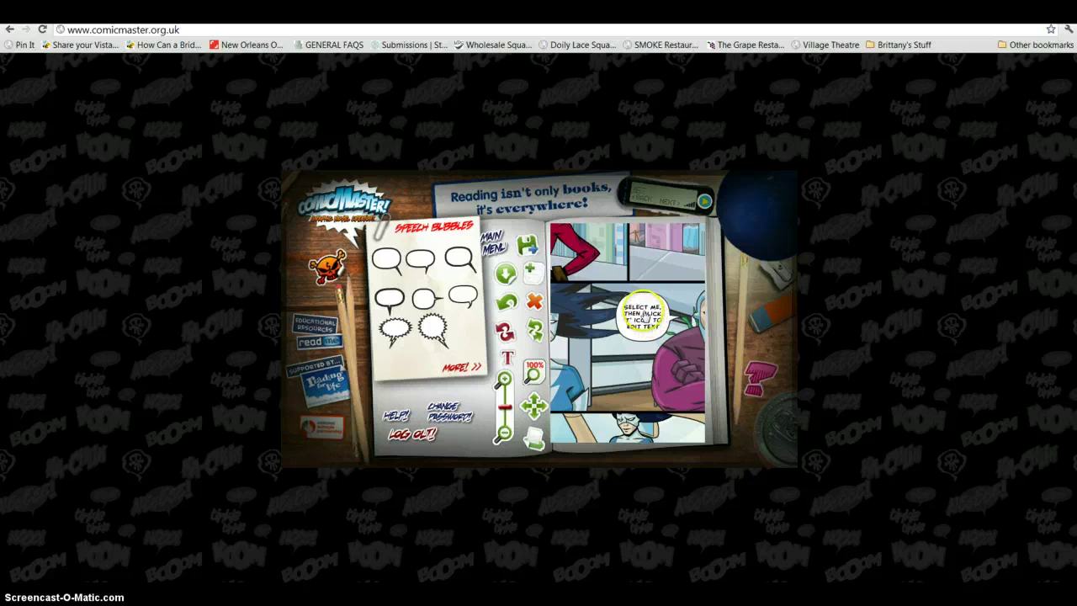
click(508, 358)
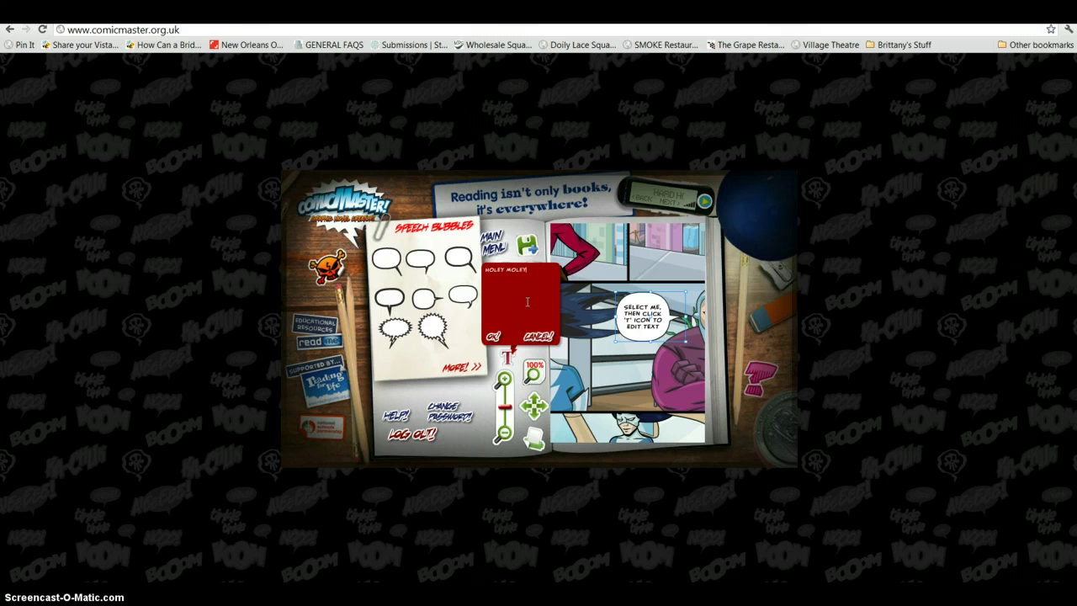
click(493, 334)
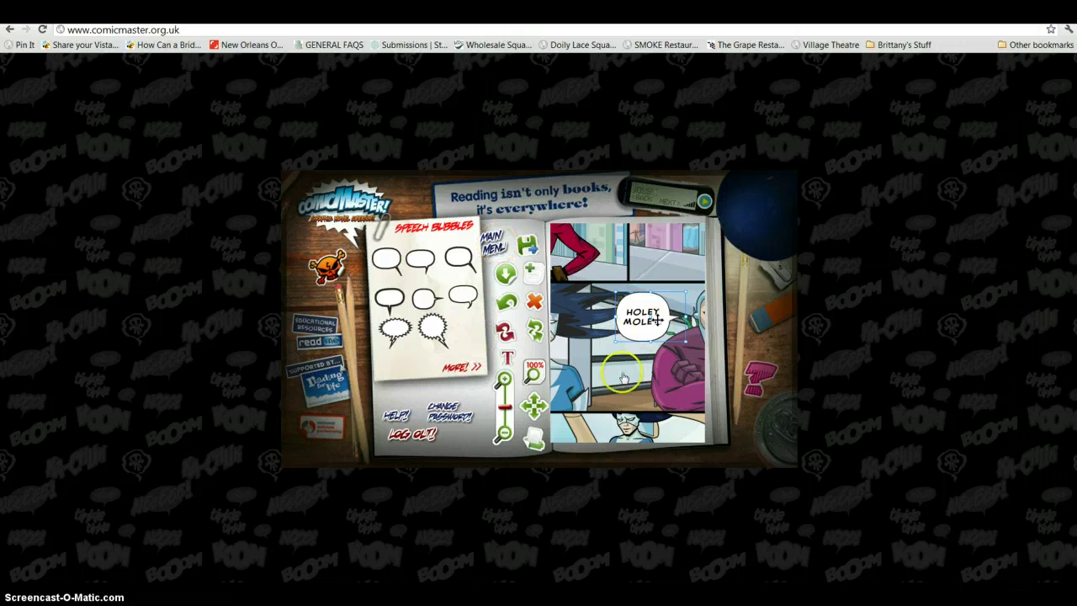
click(503, 431)
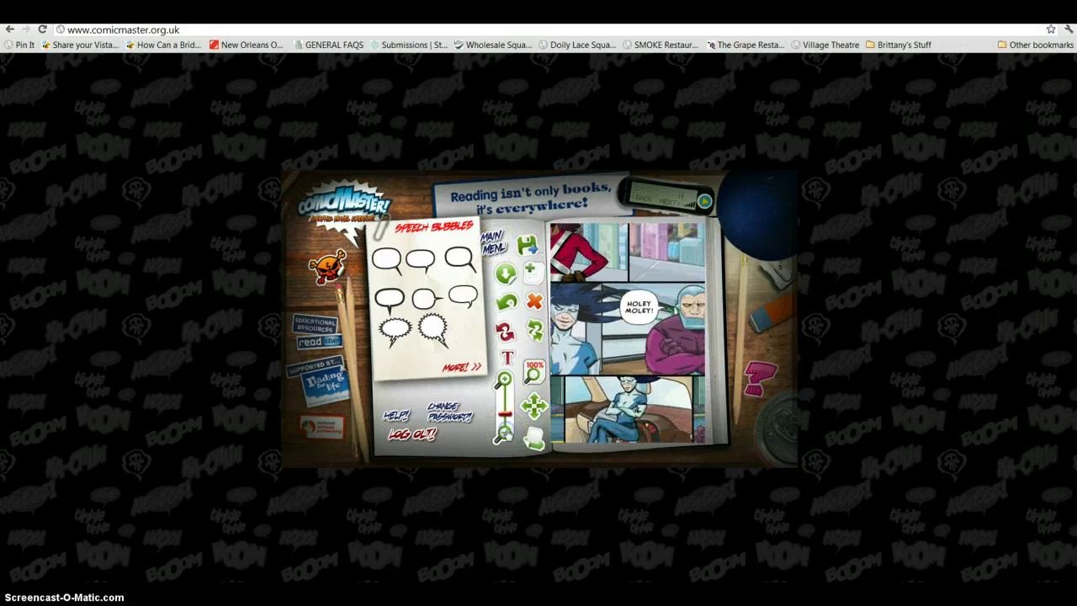
click(492, 242)
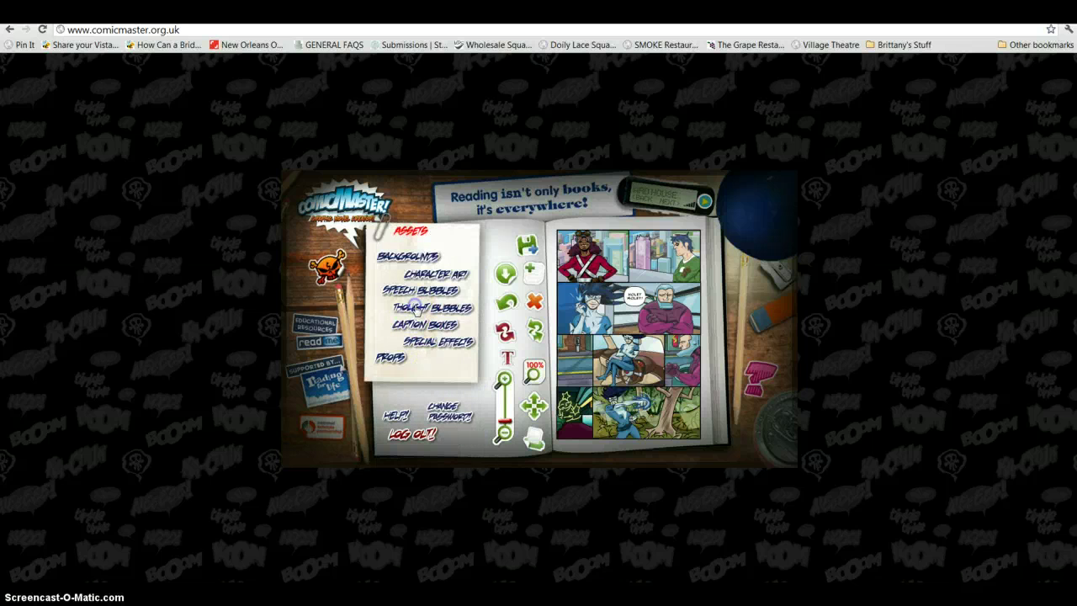
- Place a thought bubble reading 'HMM...' beside the green-suited hero in the top-right panel
click(414, 308)
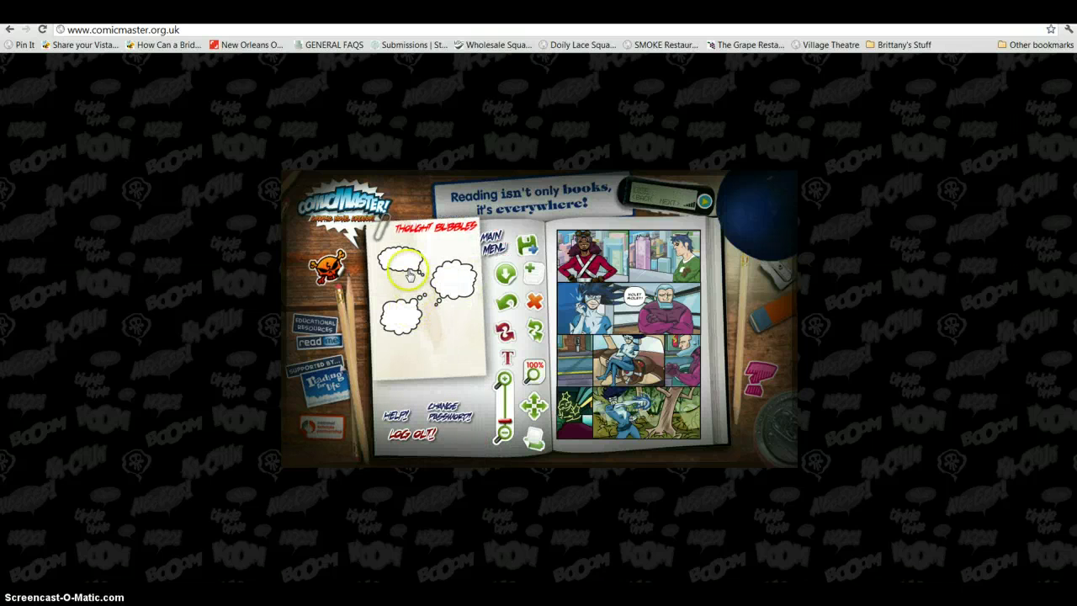
drag(397, 314, 646, 259)
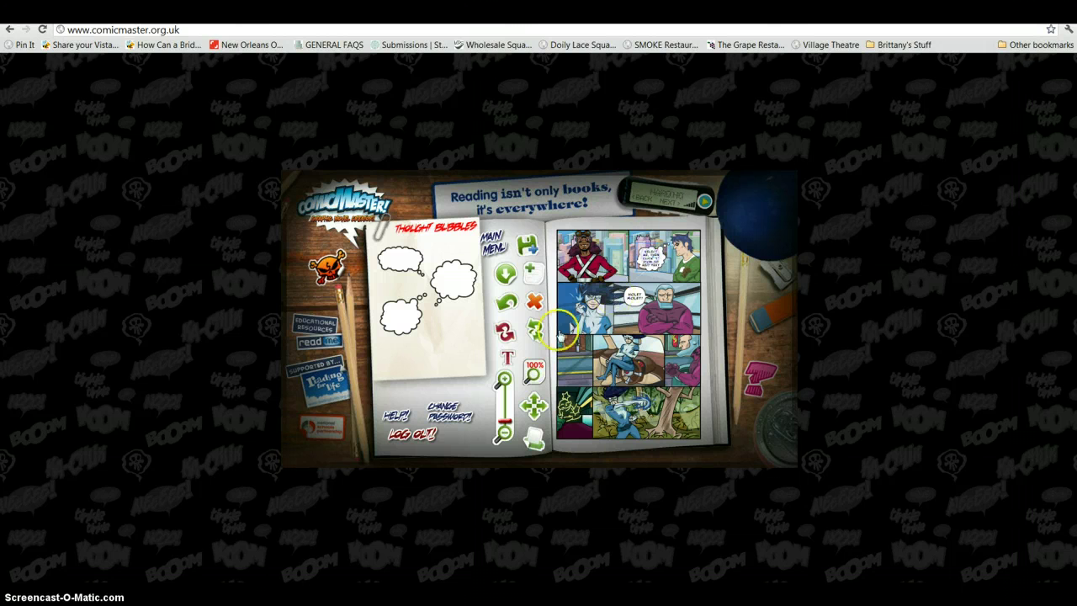
click(506, 357)
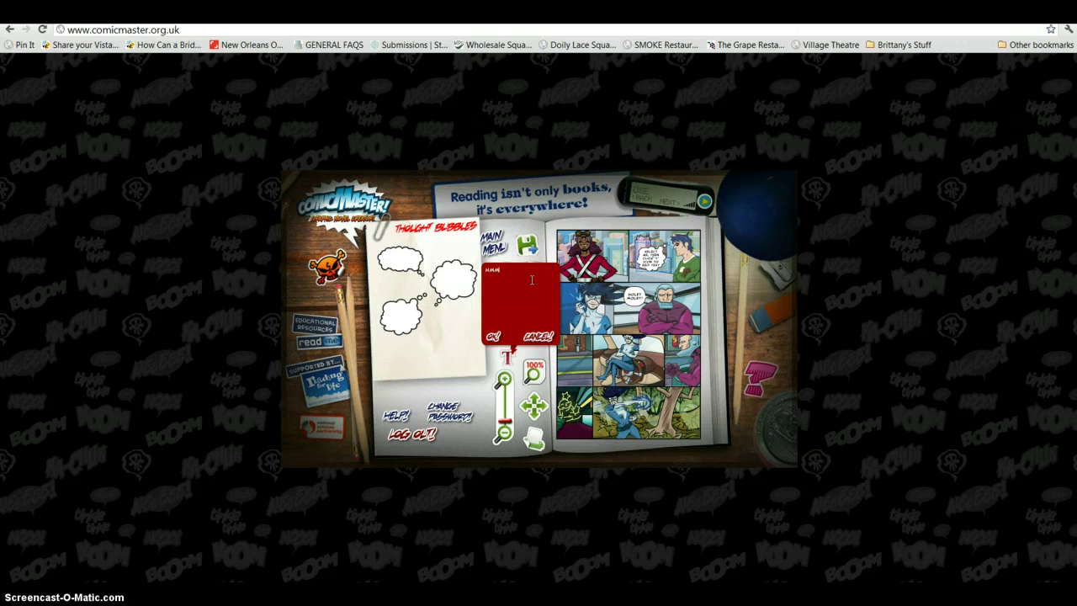
click(493, 336)
click(694, 272)
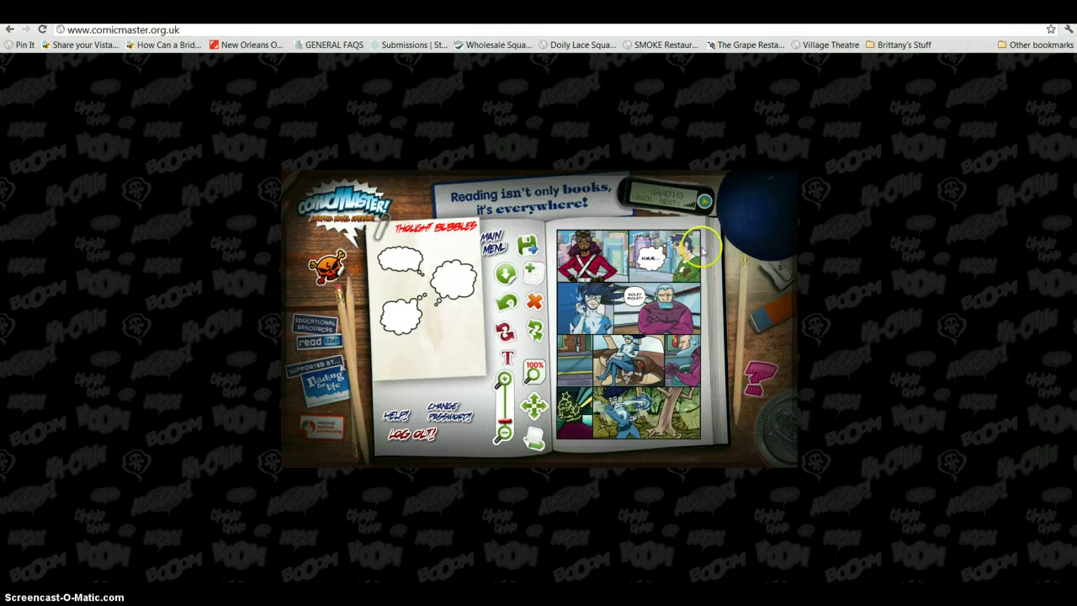
click(491, 246)
click(409, 306)
- Drop a long caption box along the bottom of the jungle panels and enter its caption text
click(418, 327)
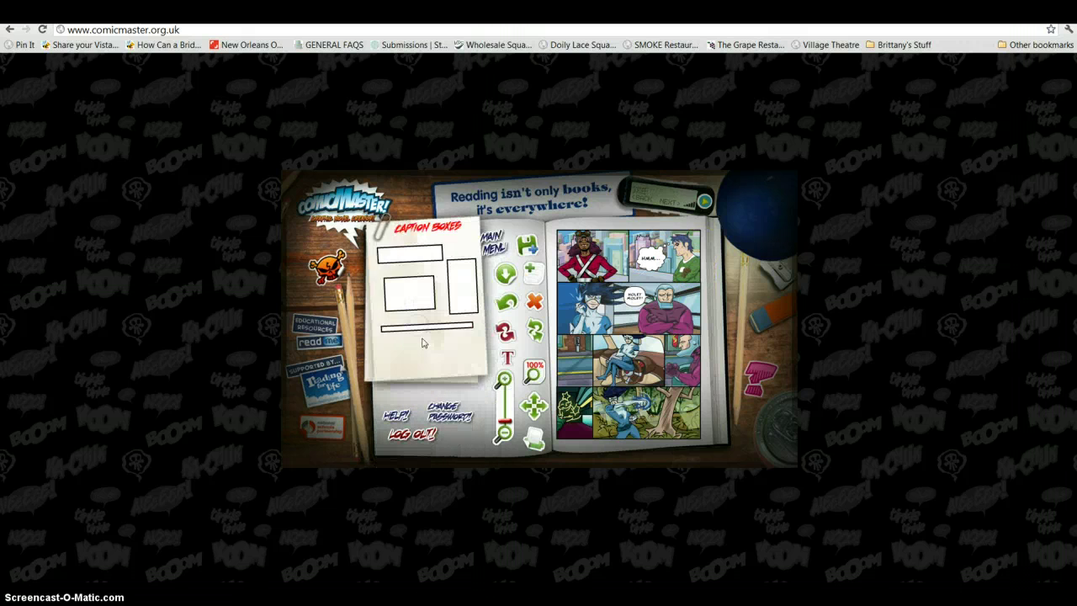
drag(423, 330, 664, 431)
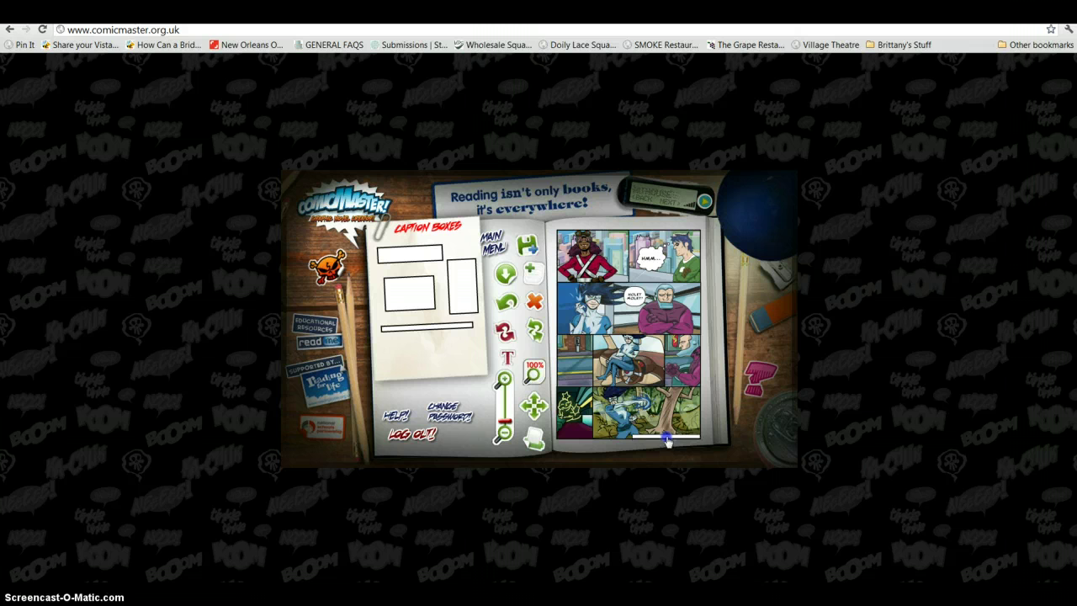
mouse_move(646, 432)
mouse_down()
mouse_move(557, 431)
mouse_move(653, 442)
mouse_up()
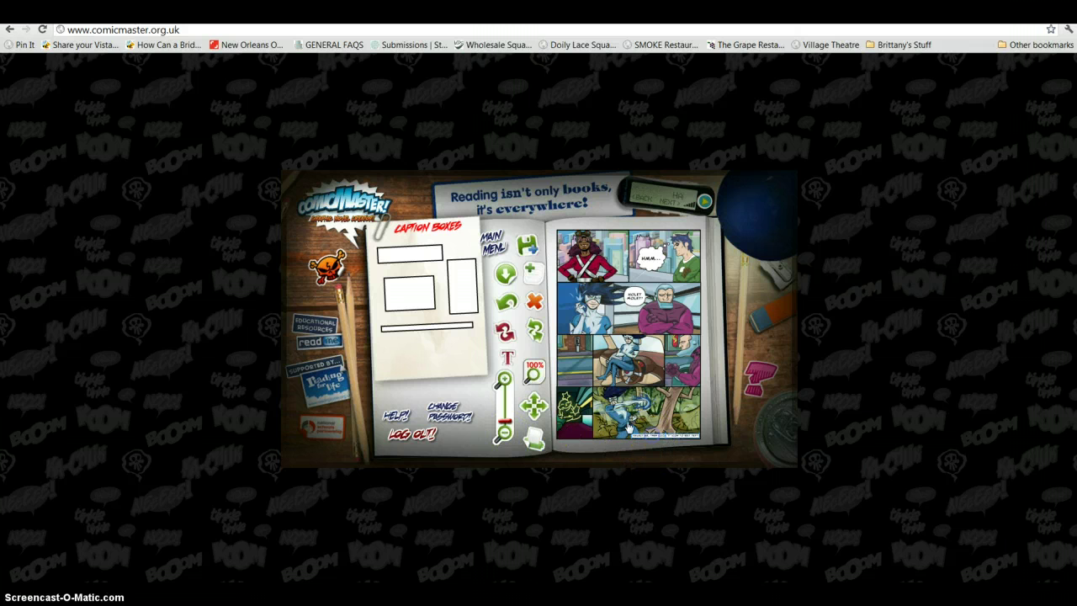
click(507, 358)
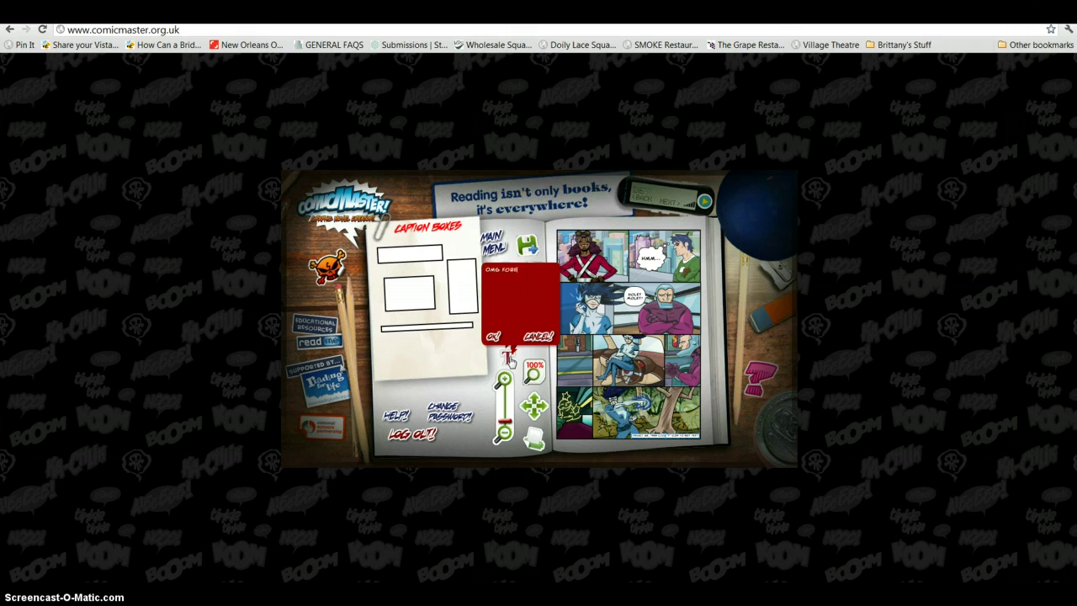
click(492, 335)
click(491, 241)
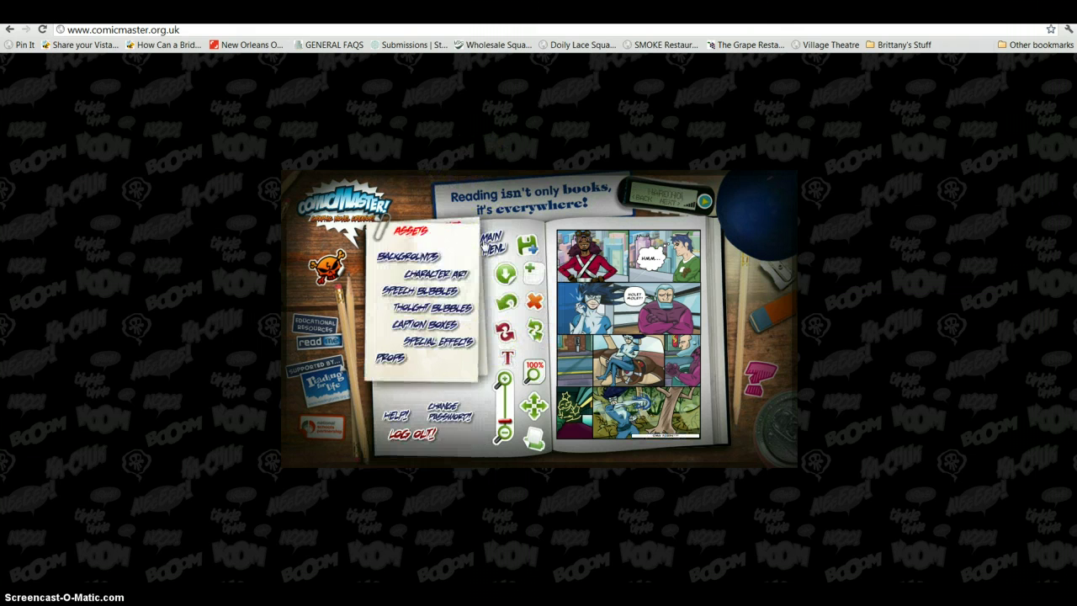
- Drop the KA-CHING effect on the third-row panel and the pink effect in the second row
click(415, 344)
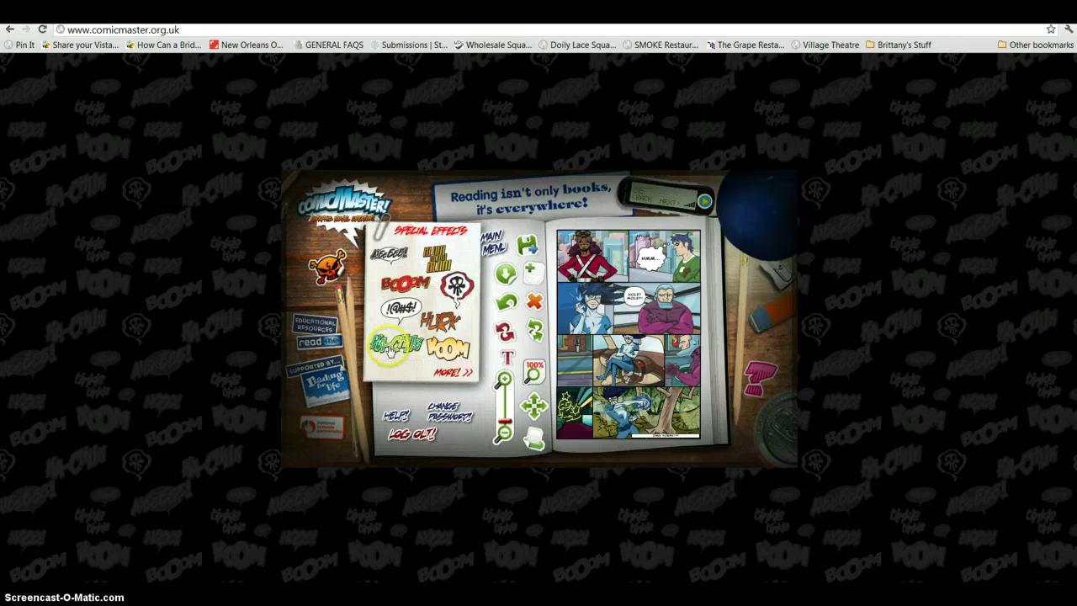
drag(389, 352, 635, 377)
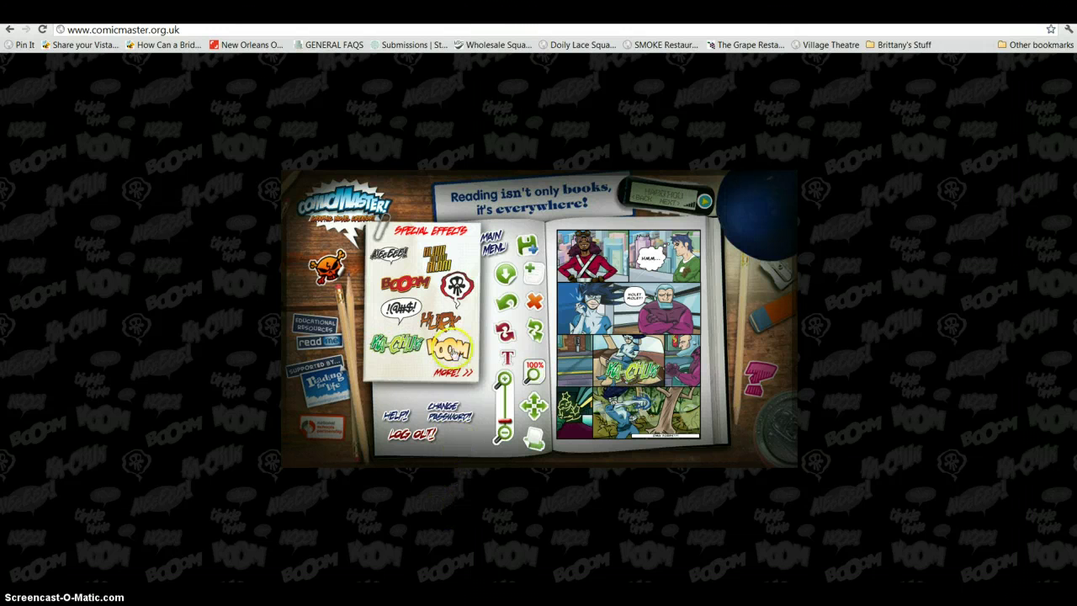
click(455, 371)
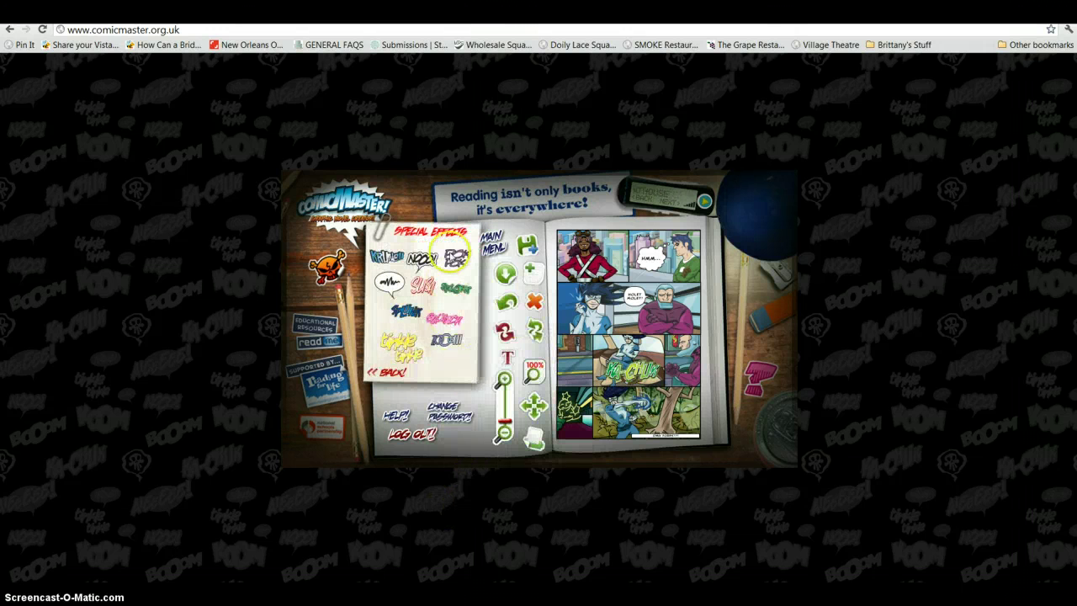
drag(458, 315, 604, 321)
- Place the Giggle Giggle effect in the bottom-right panel
drag(579, 412, 577, 412)
drag(398, 345, 406, 360)
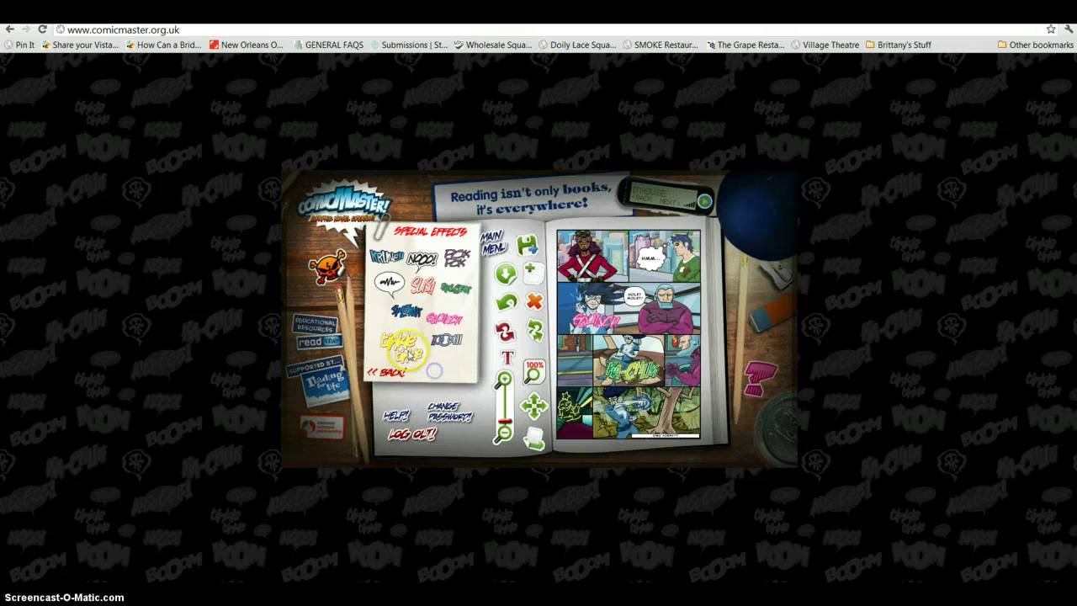
drag(399, 342, 681, 411)
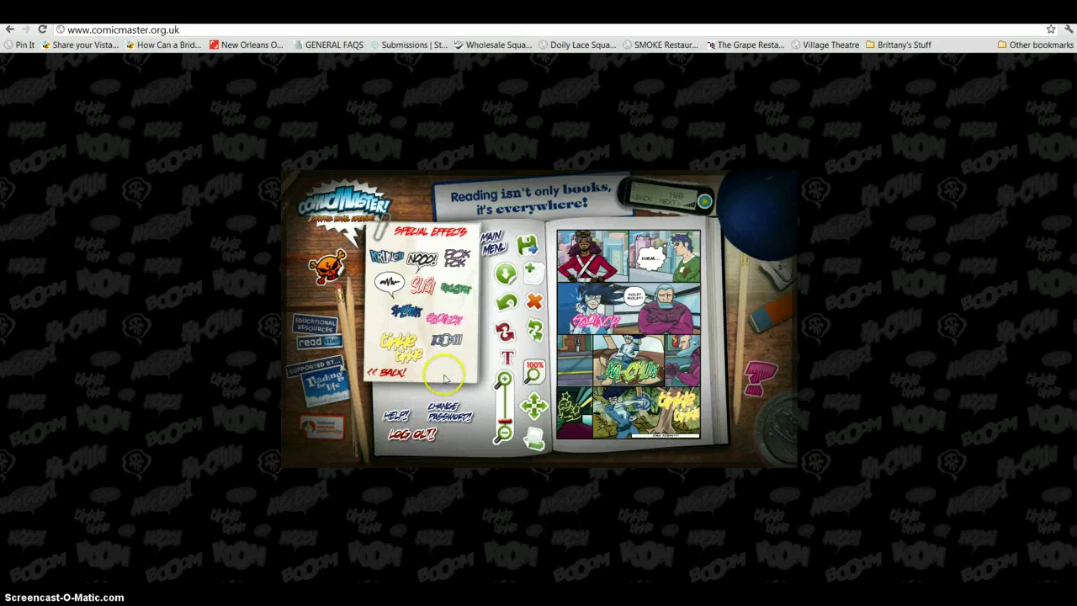
click(378, 377)
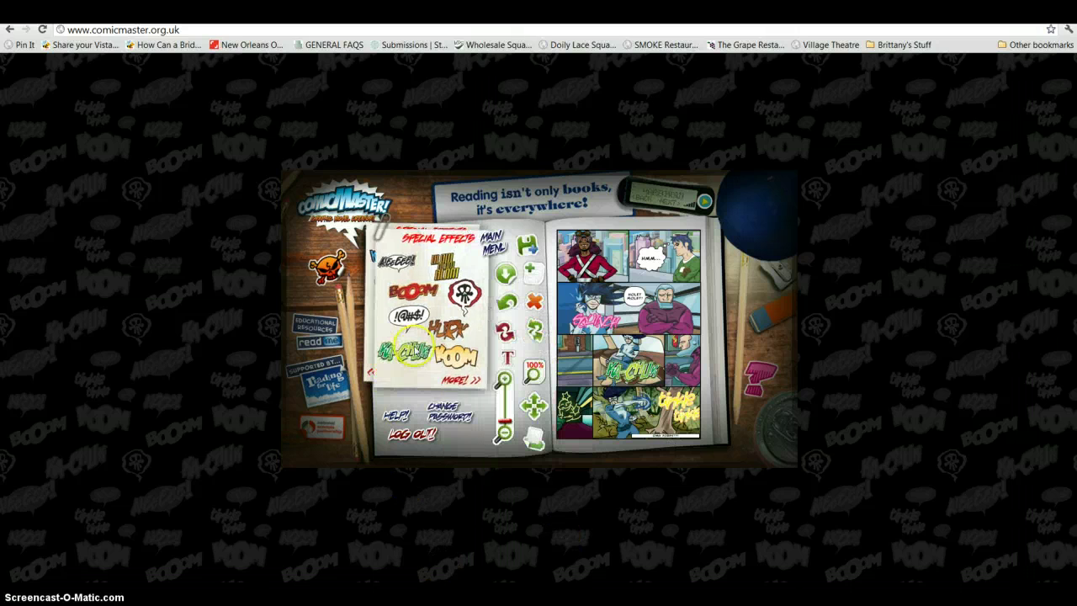
- Put a vase prop on the first panel and a laptop in the bottom-right panel, shifted left
mouse_move(424, 429)
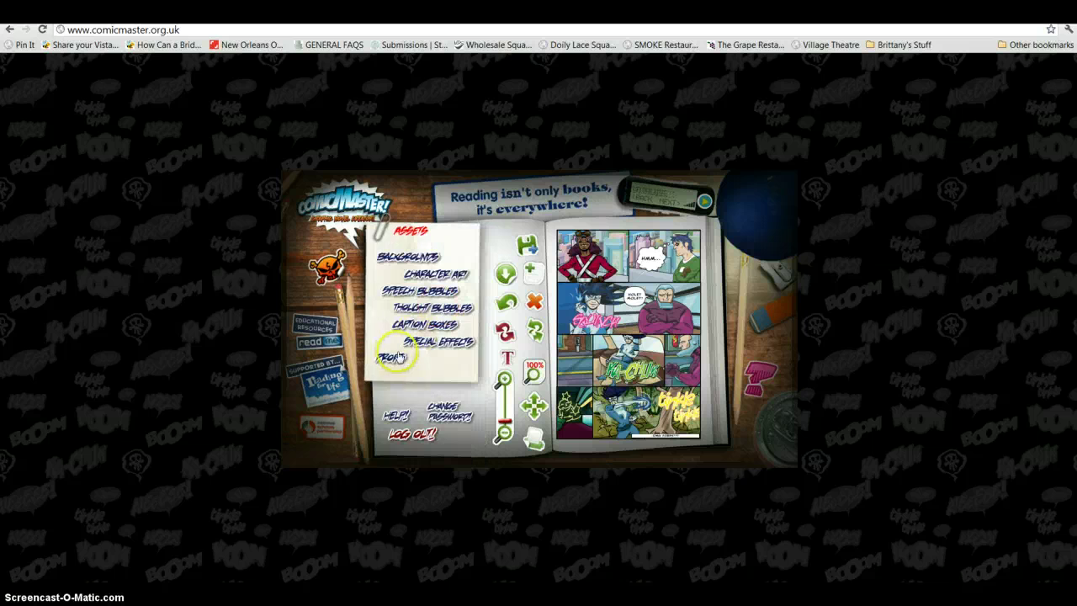
click(386, 360)
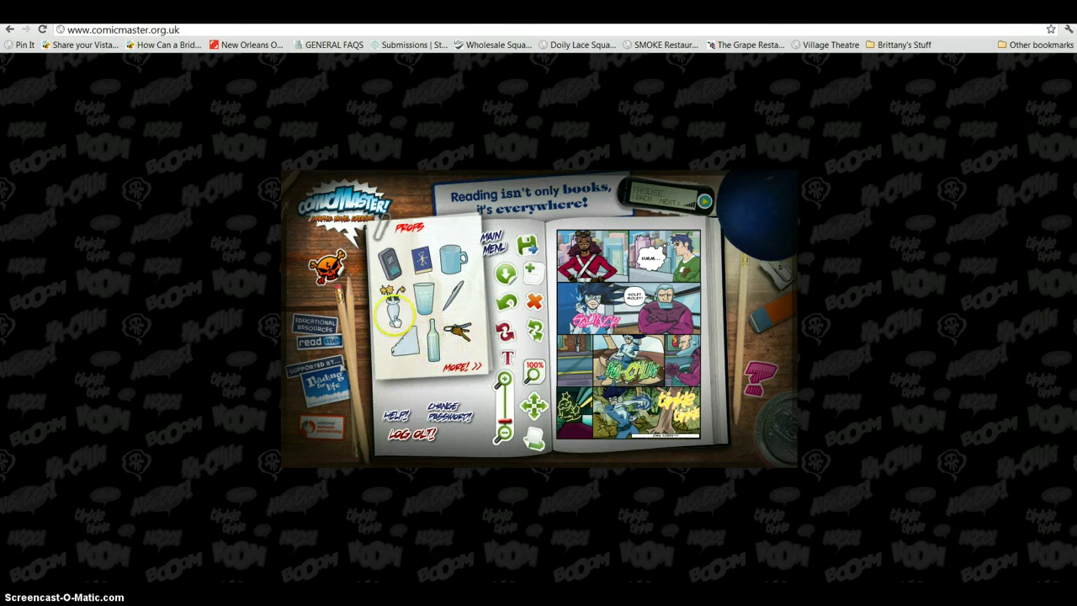
drag(388, 305, 637, 261)
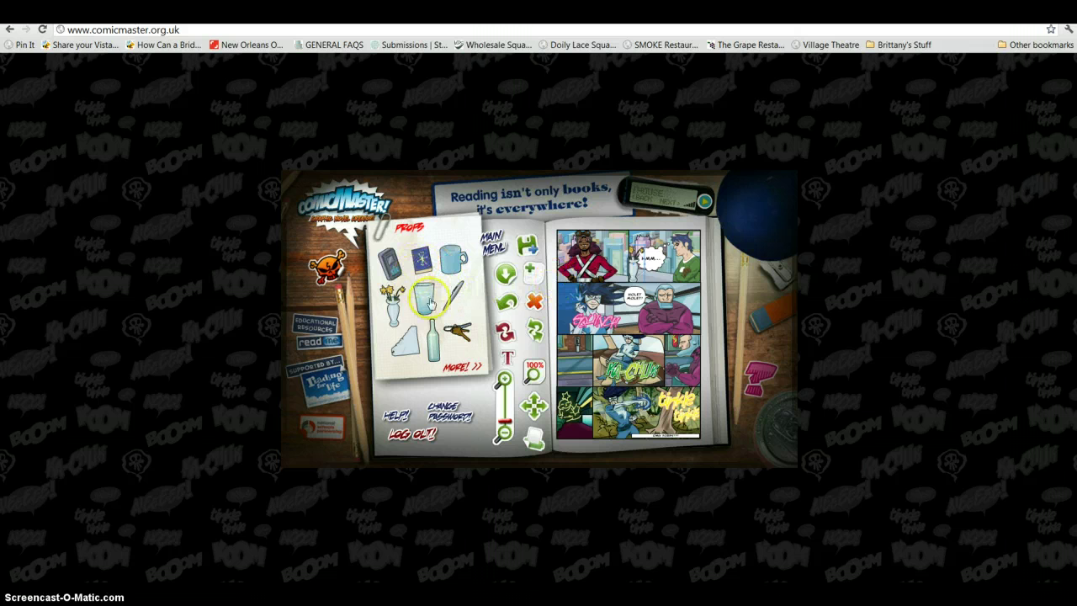
click(461, 366)
drag(454, 268, 668, 415)
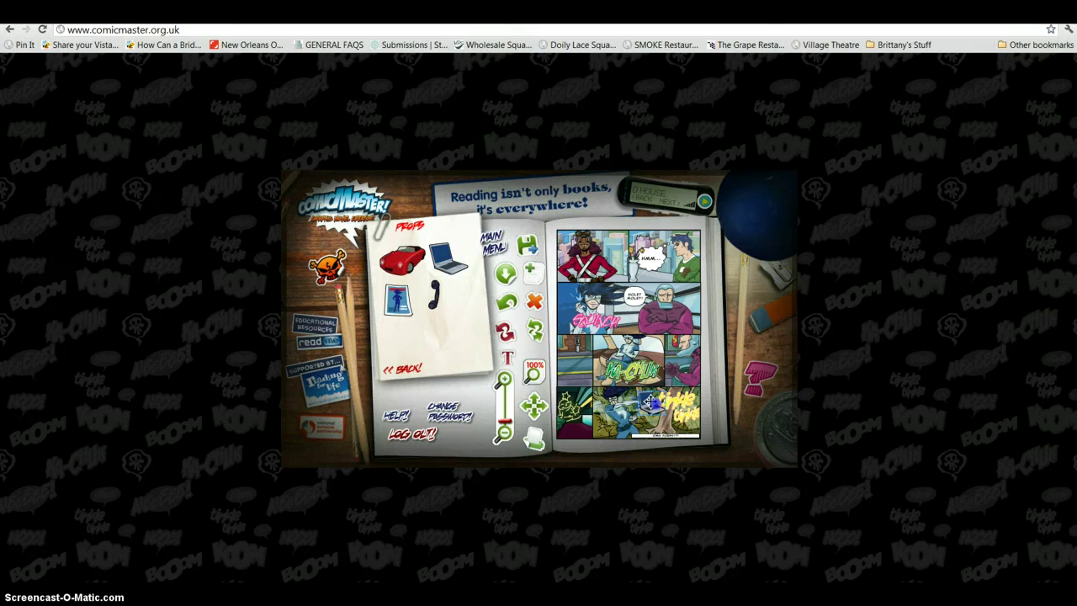
mouse_move(670, 402)
mouse_down()
mouse_move(618, 408)
mouse_move(654, 399)
mouse_up()
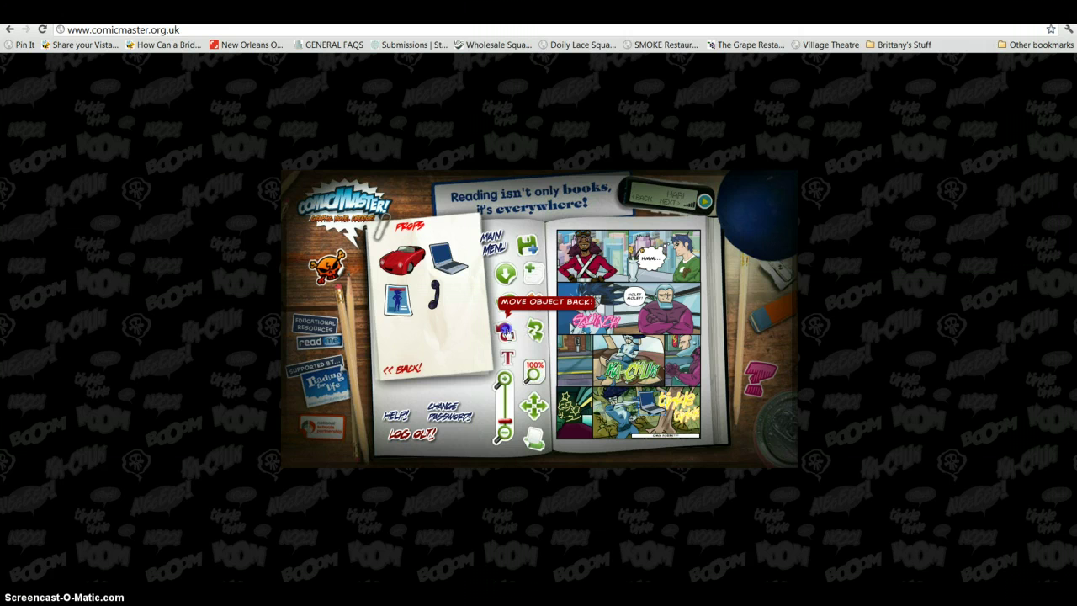
- Reorder the pink effect and laptop layers and nudge the yellow Giggle Giggle effect bottom-right
click(505, 331)
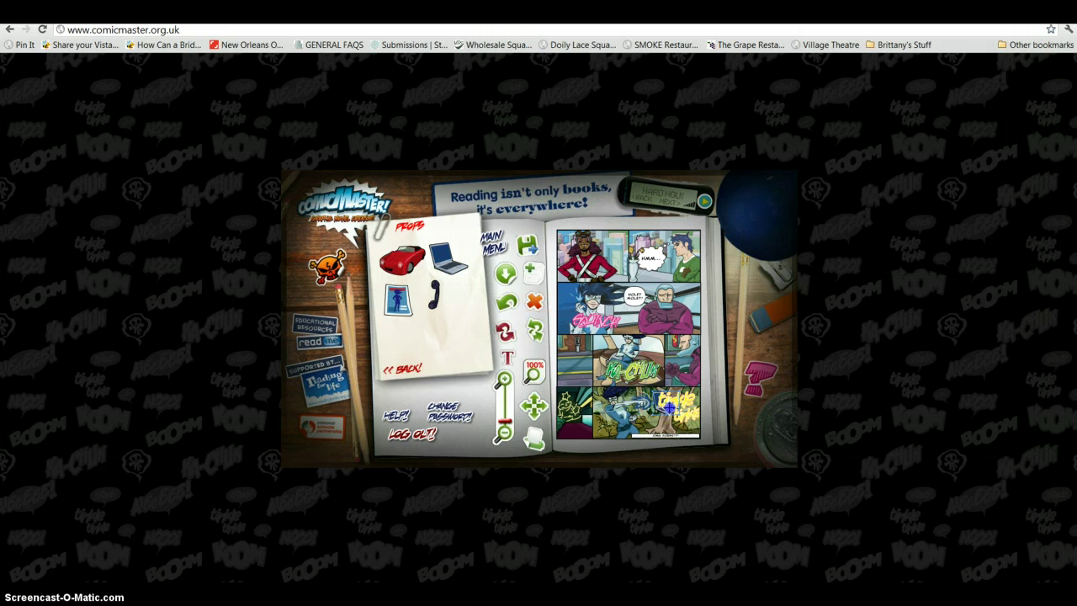
drag(662, 405, 667, 407)
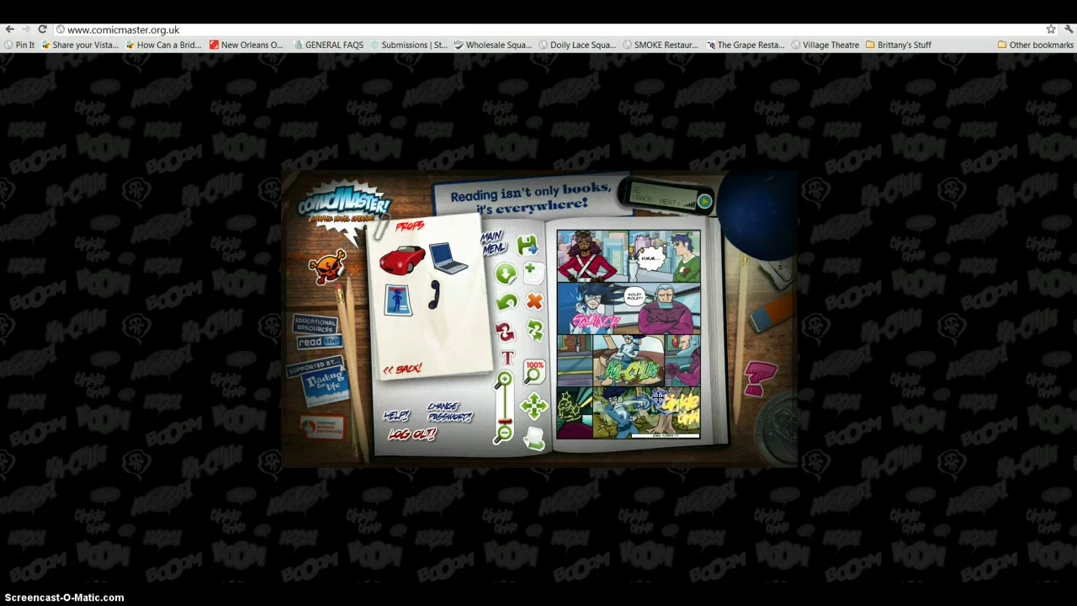
click(525, 332)
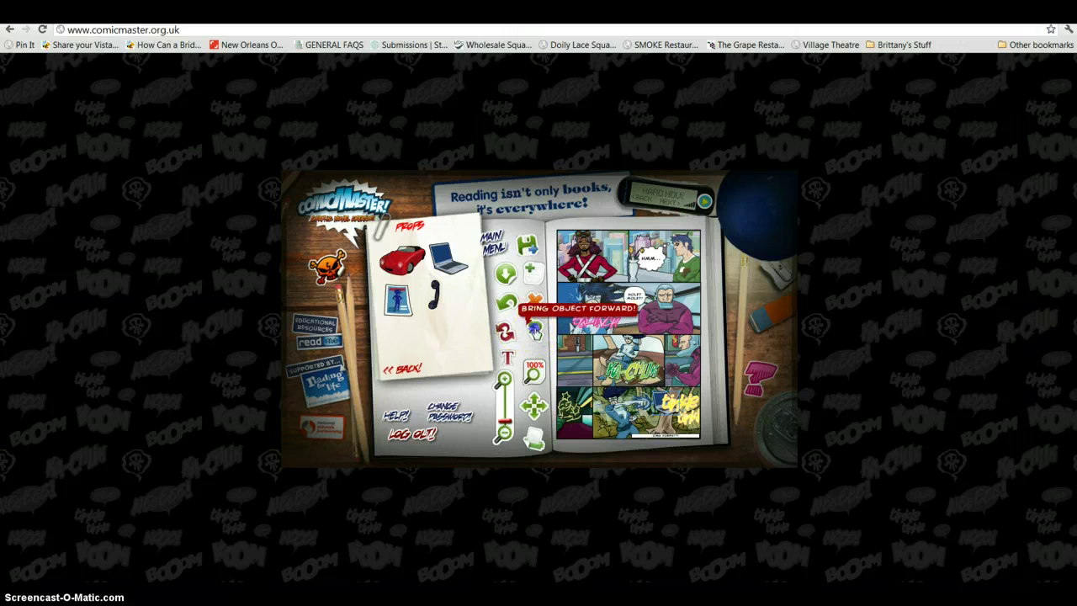
click(507, 333)
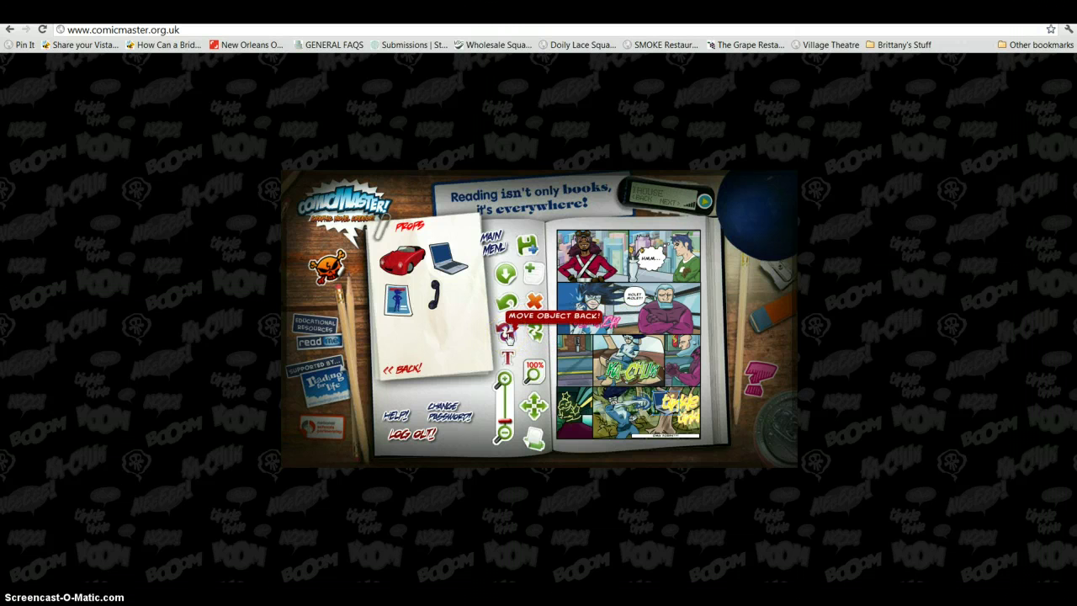
click(652, 397)
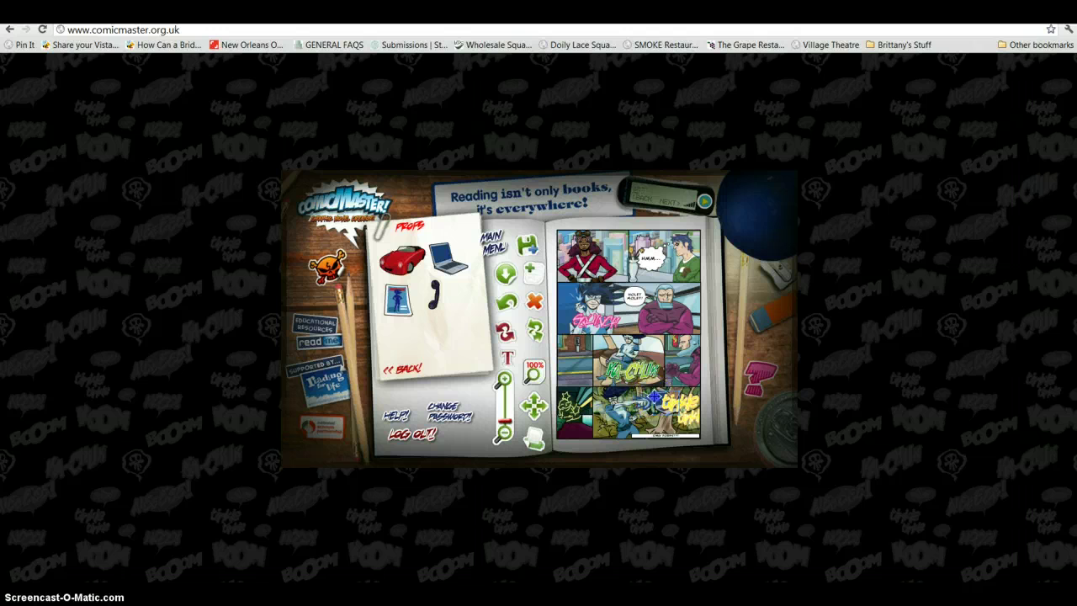
click(398, 370)
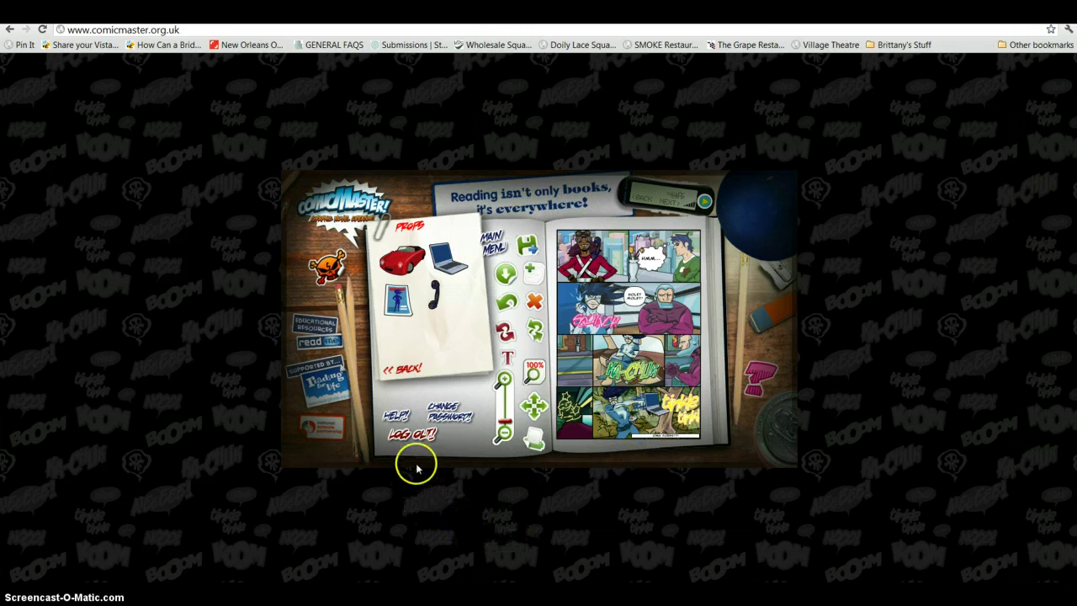
- Slide the blue mug right off the sound effect and return to the asset categories
click(397, 366)
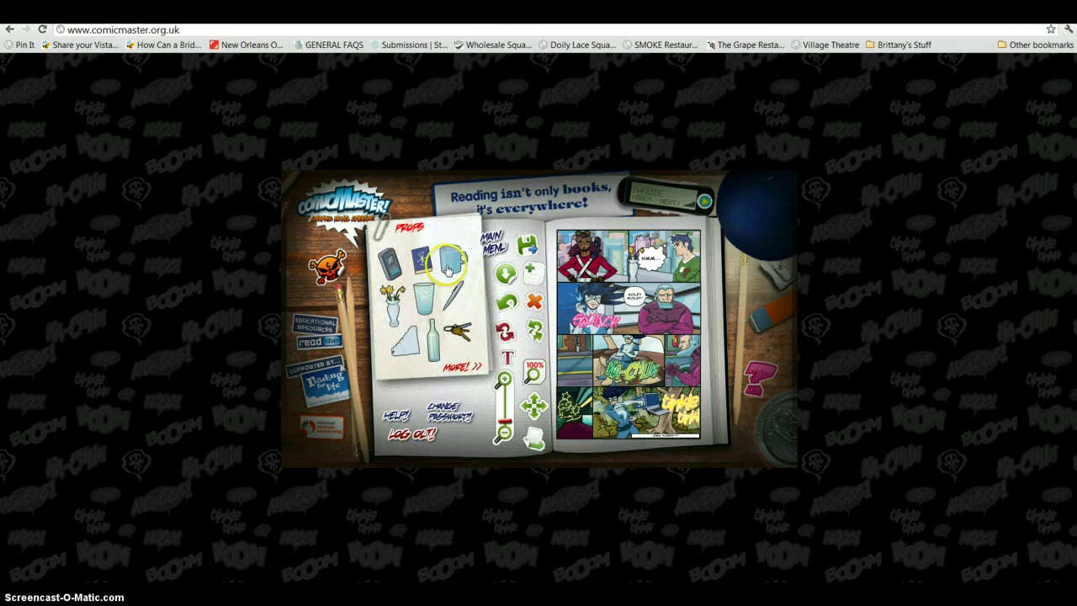
drag(643, 373, 670, 371)
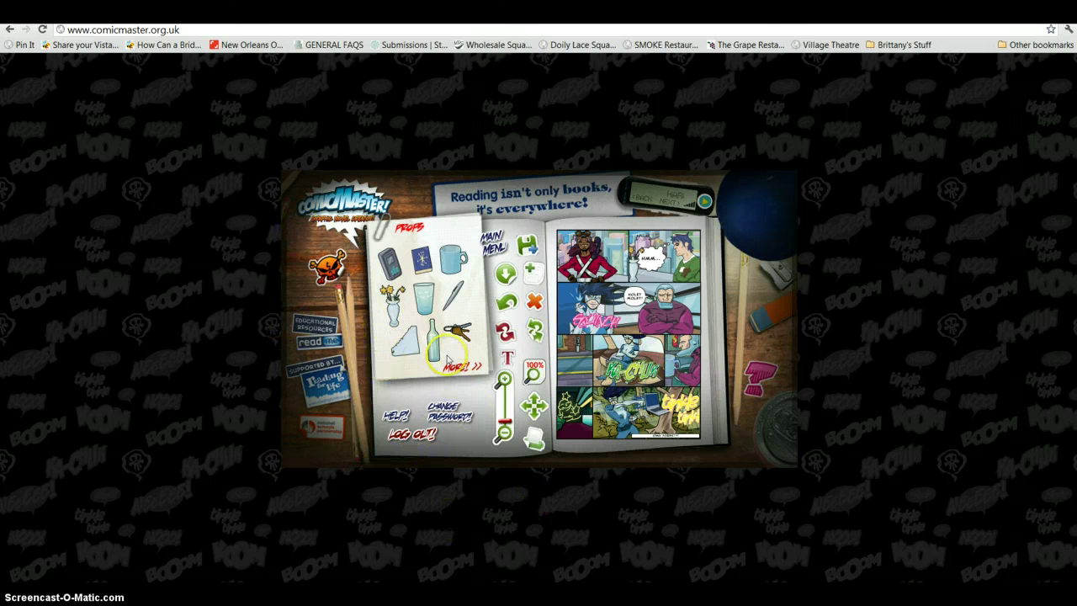
click(490, 238)
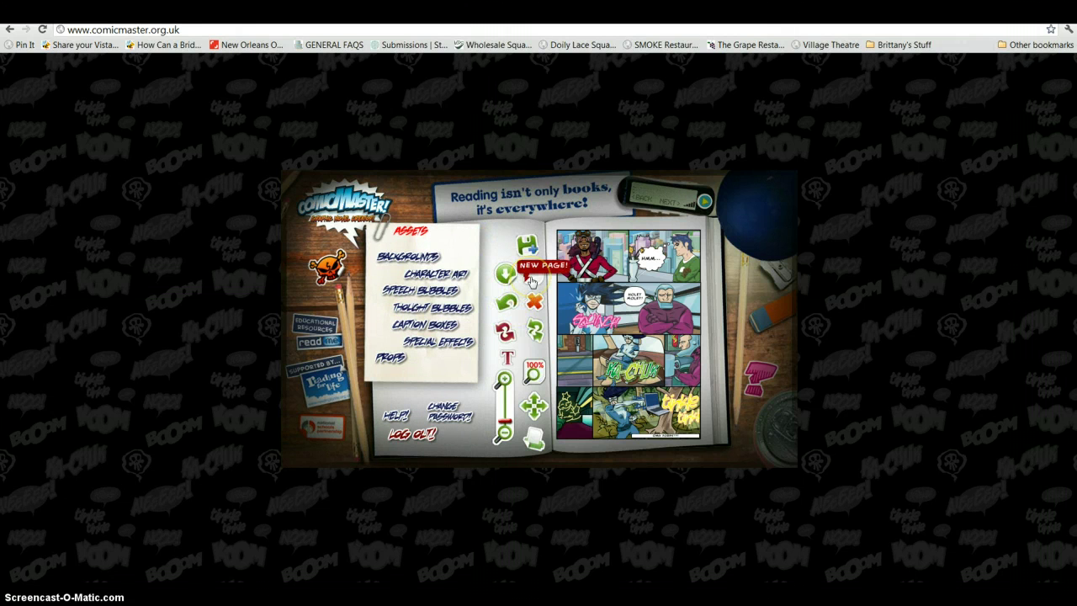
- Try saving the comic page, dismissing the save error messages that appear
click(532, 282)
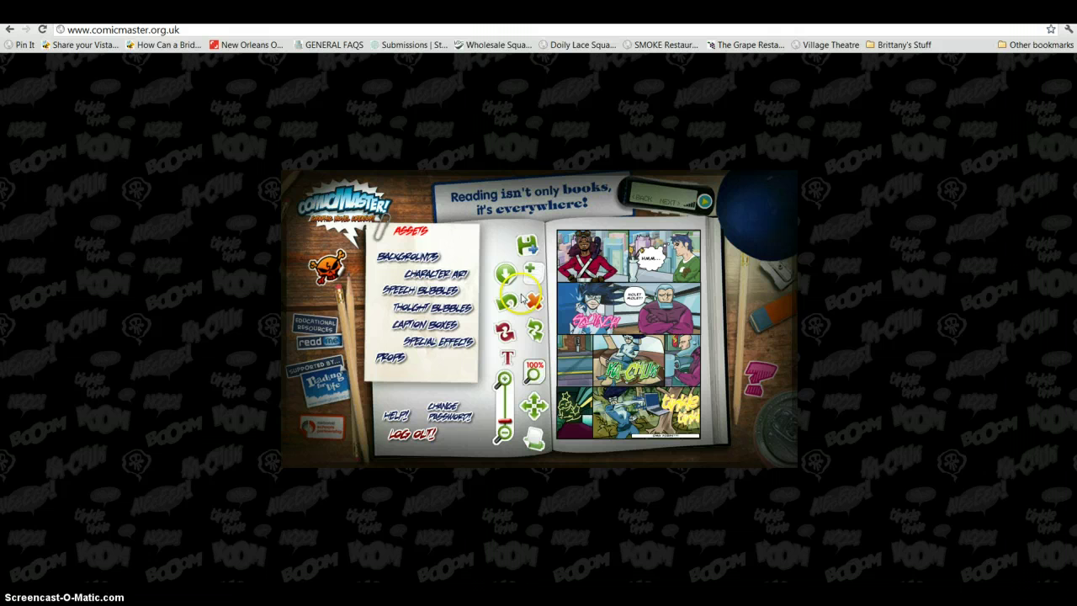
click(526, 246)
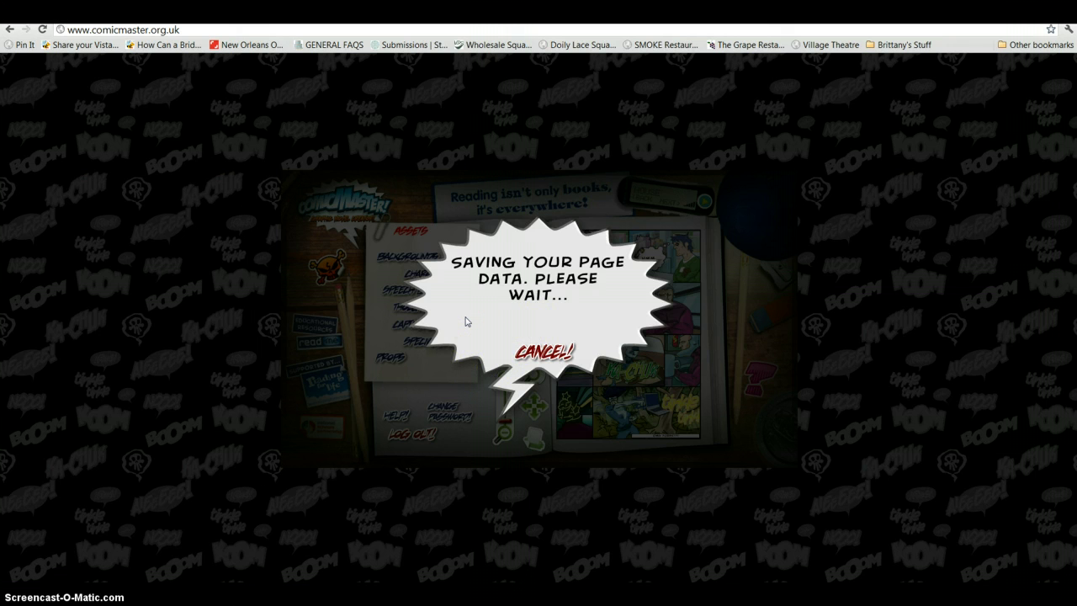
click(539, 353)
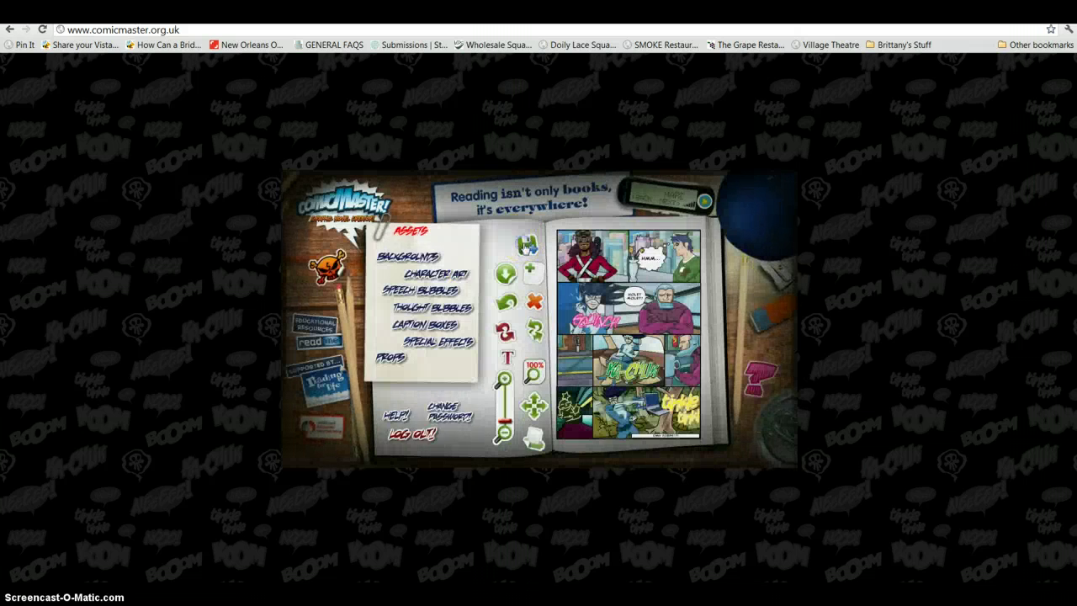
click(534, 360)
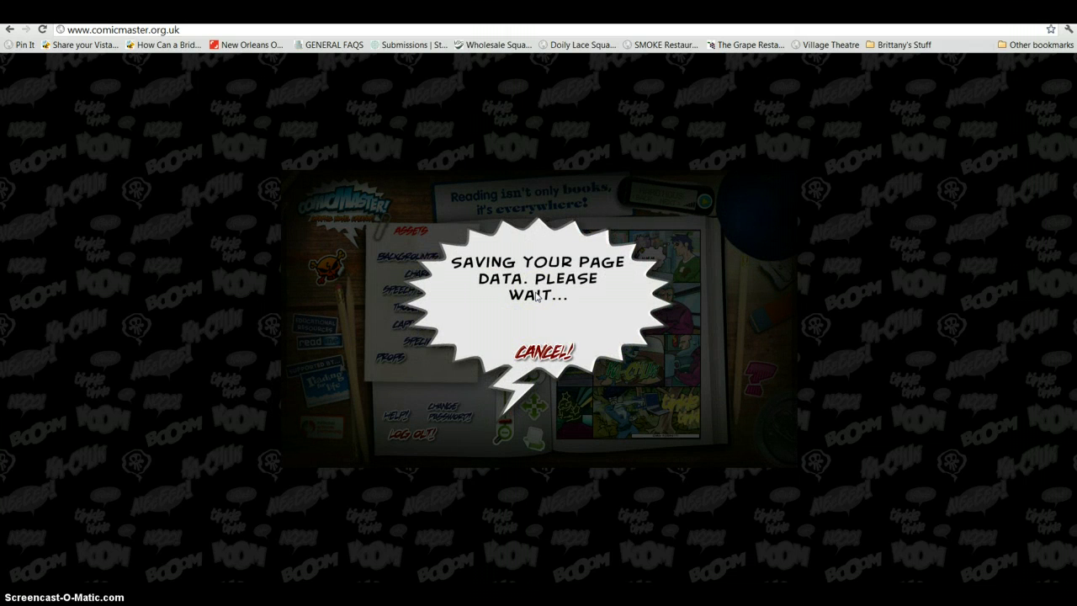
click(533, 303)
click(515, 318)
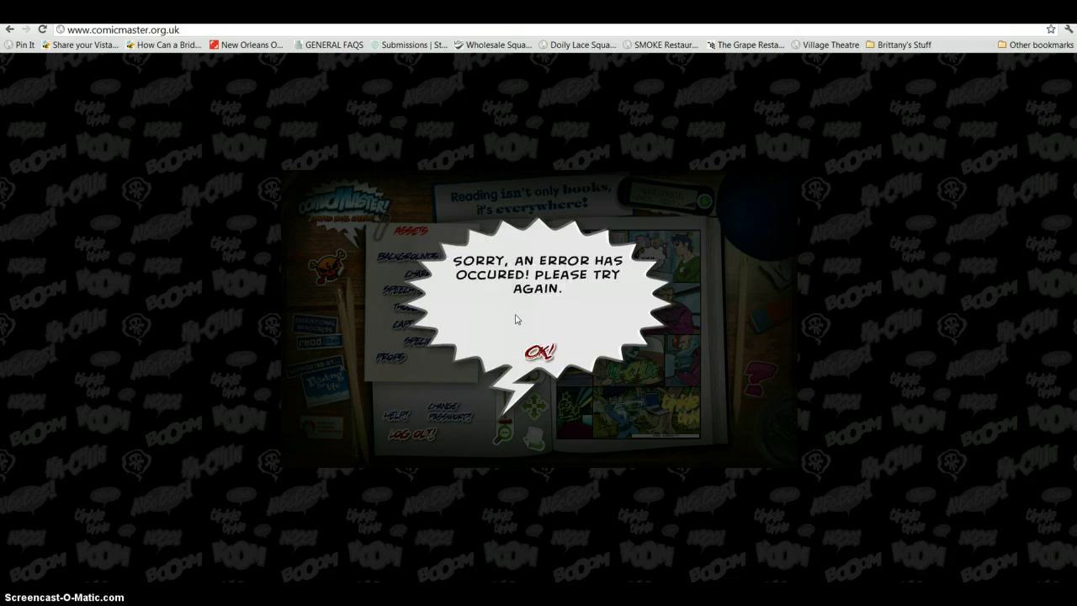
click(537, 341)
click(446, 364)
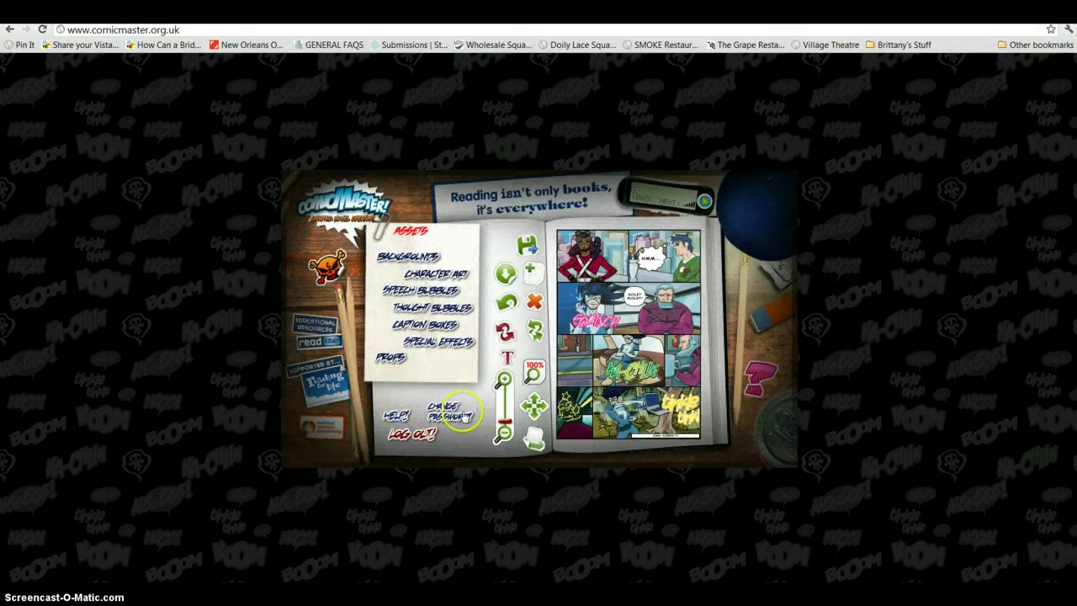
click(503, 377)
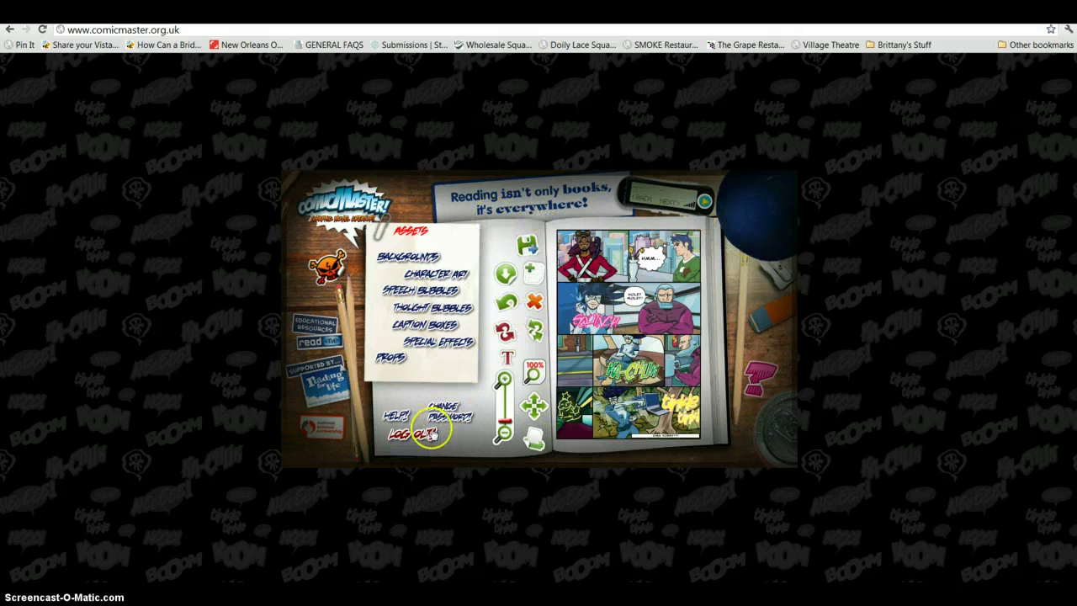
- Print the comic page to the PDFCreator printer
click(536, 441)
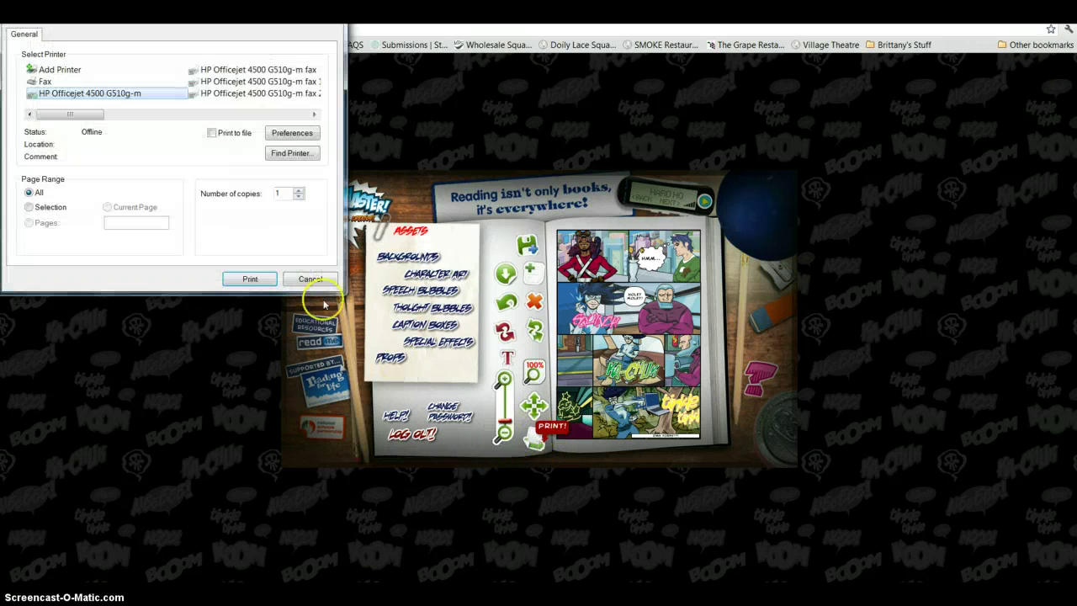
scroll(324, 305, right, 1)
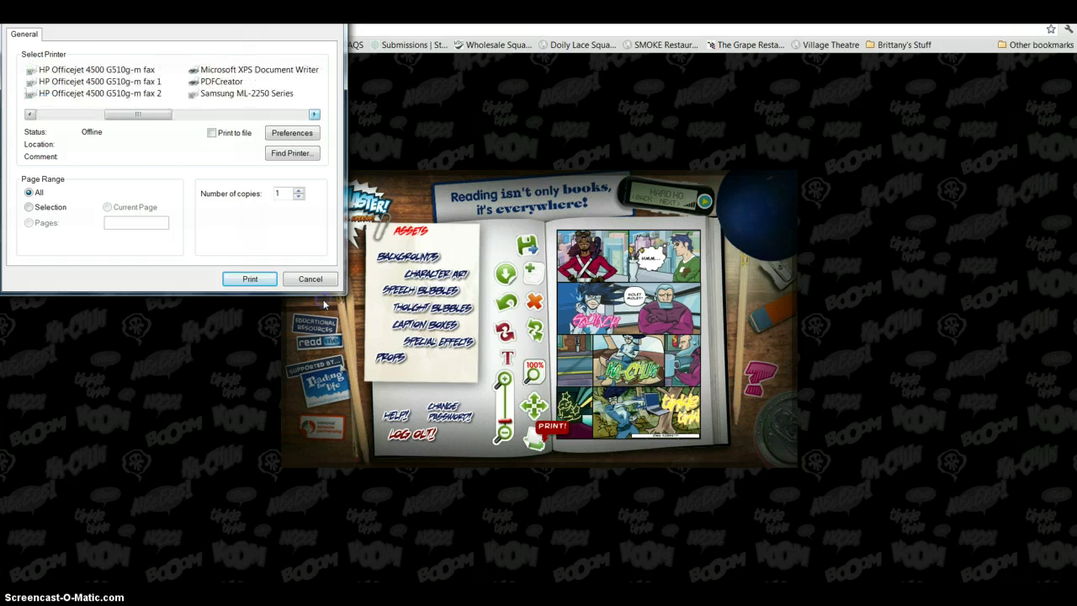
key(Down)
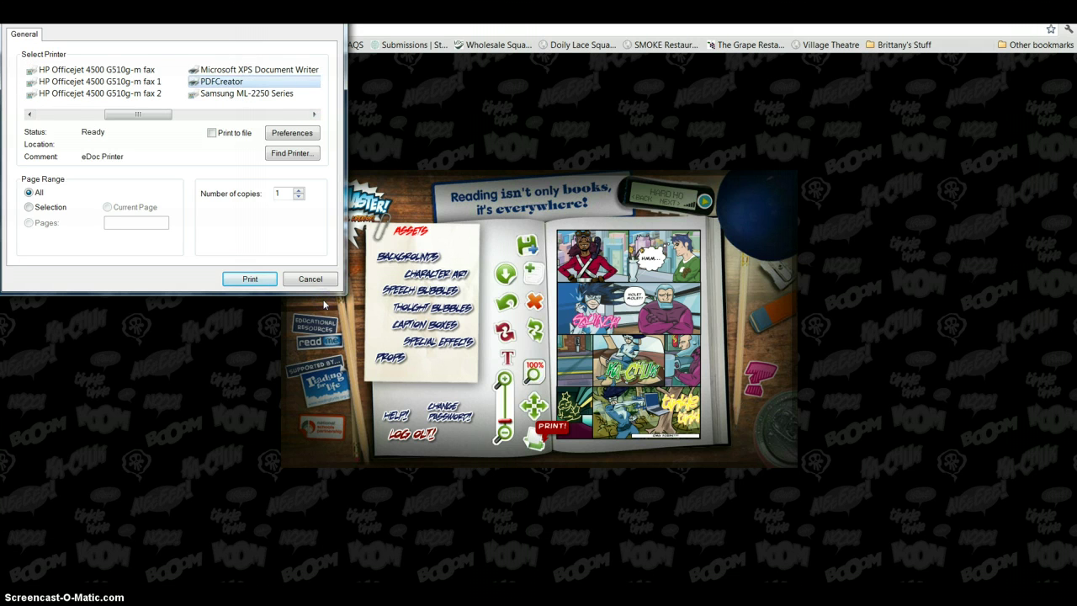
click(227, 282)
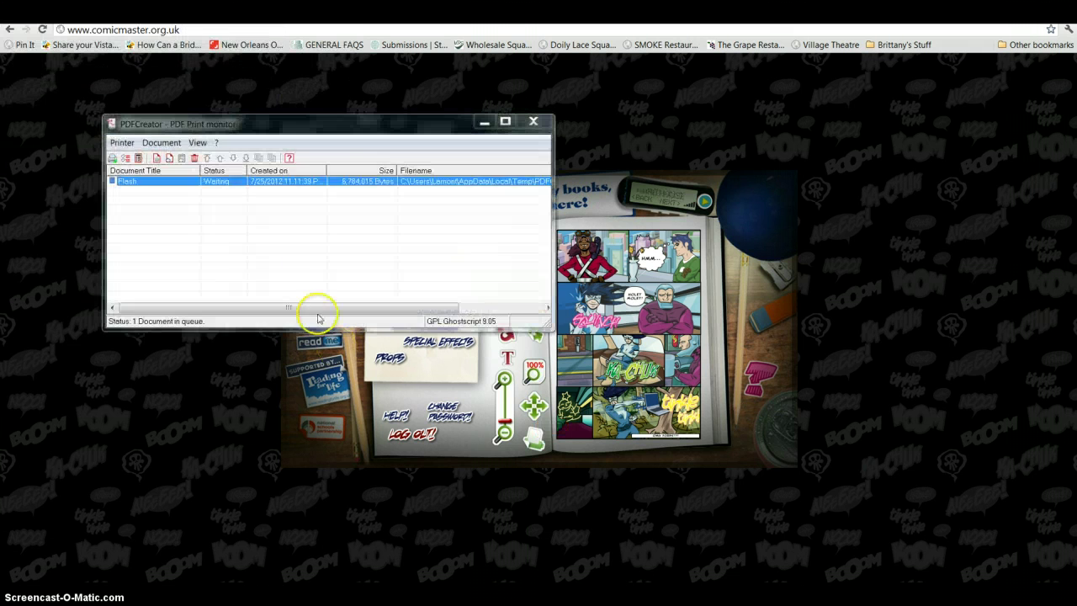
- Save the comic titled Comic as ComicMaster.pdf, replacing the existing file
click(237, 233)
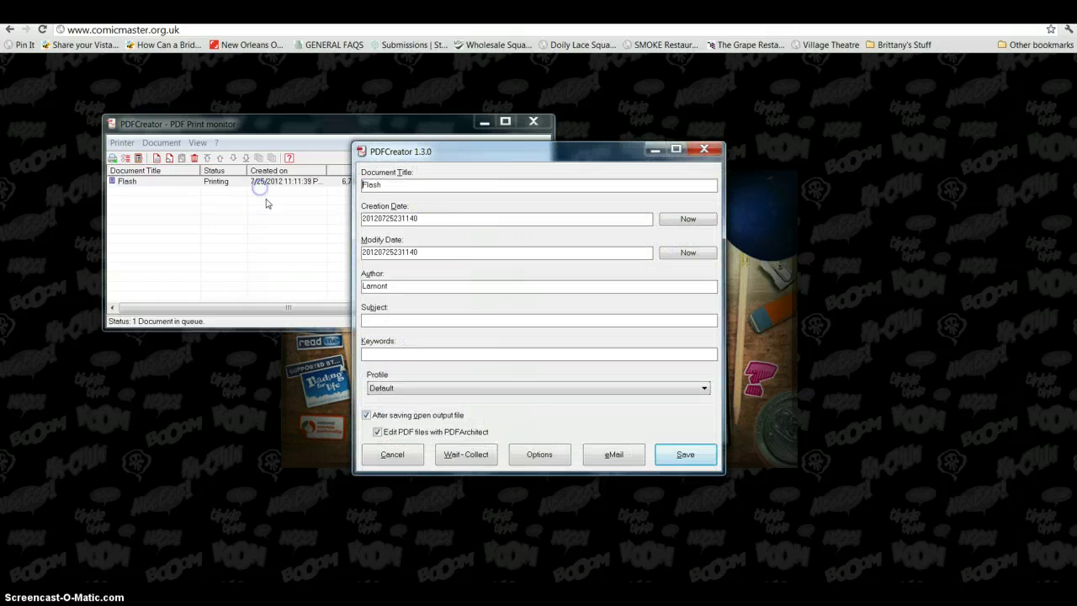
double_click(393, 185)
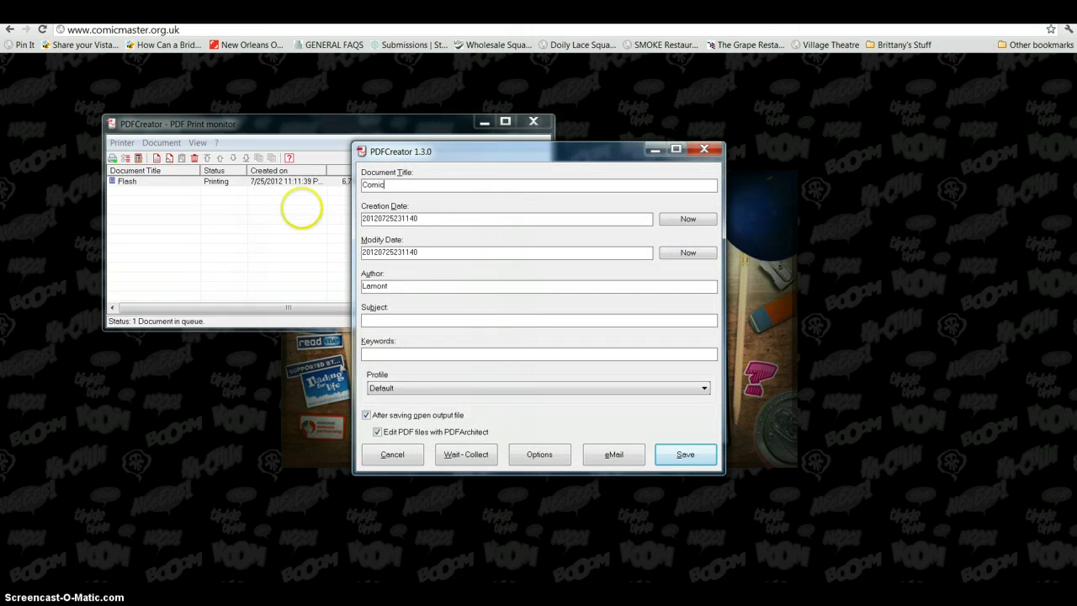
click(686, 454)
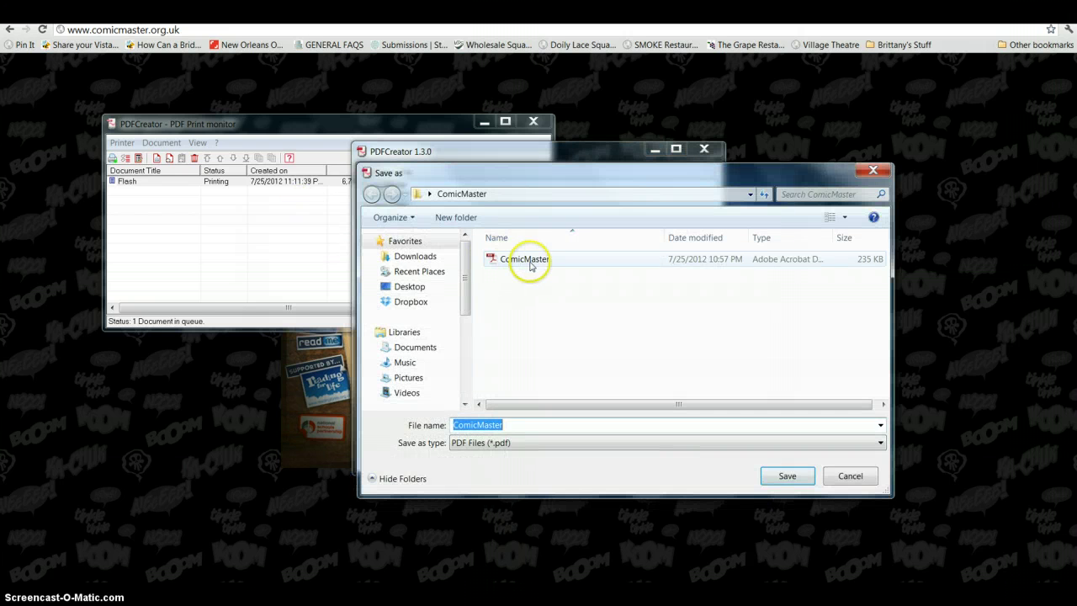
click(529, 262)
click(789, 475)
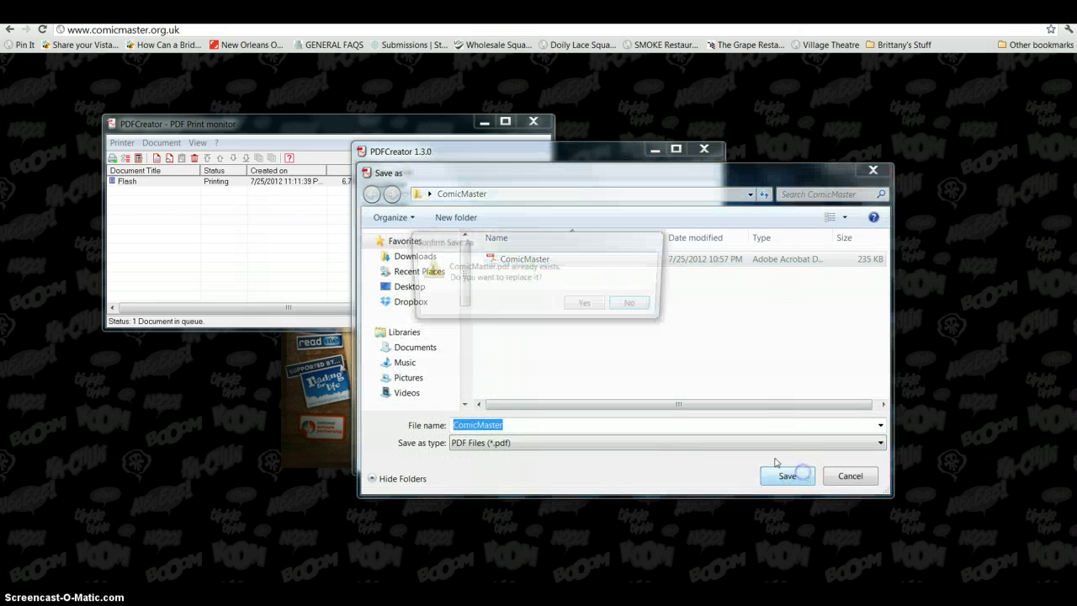
click(586, 305)
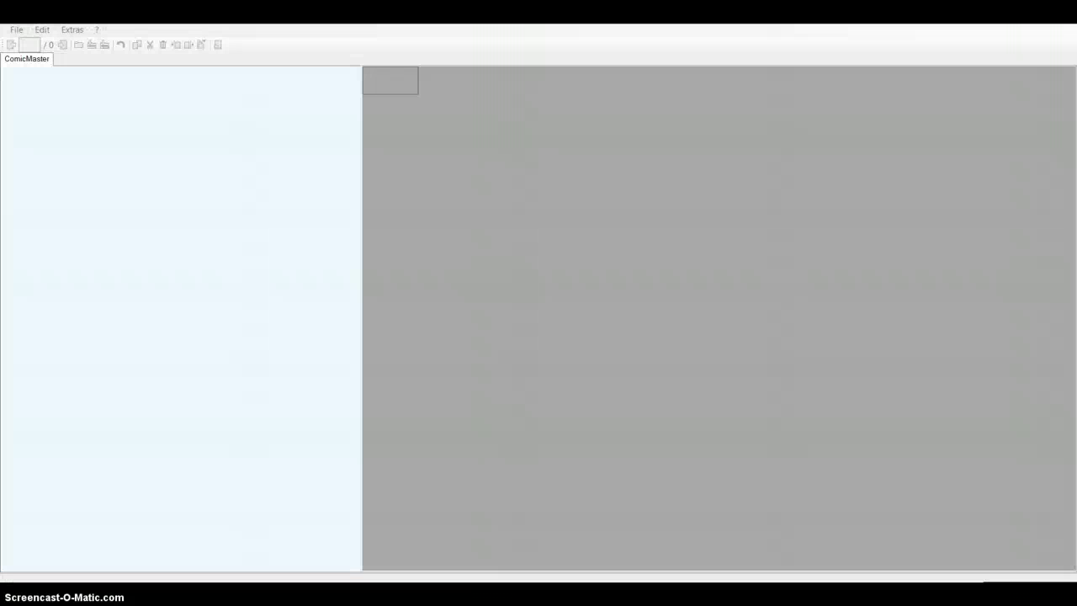
- Close the viewer, browser and print monitor, then select the PDF in the desktop ComicMaster folder
click(1064, 12)
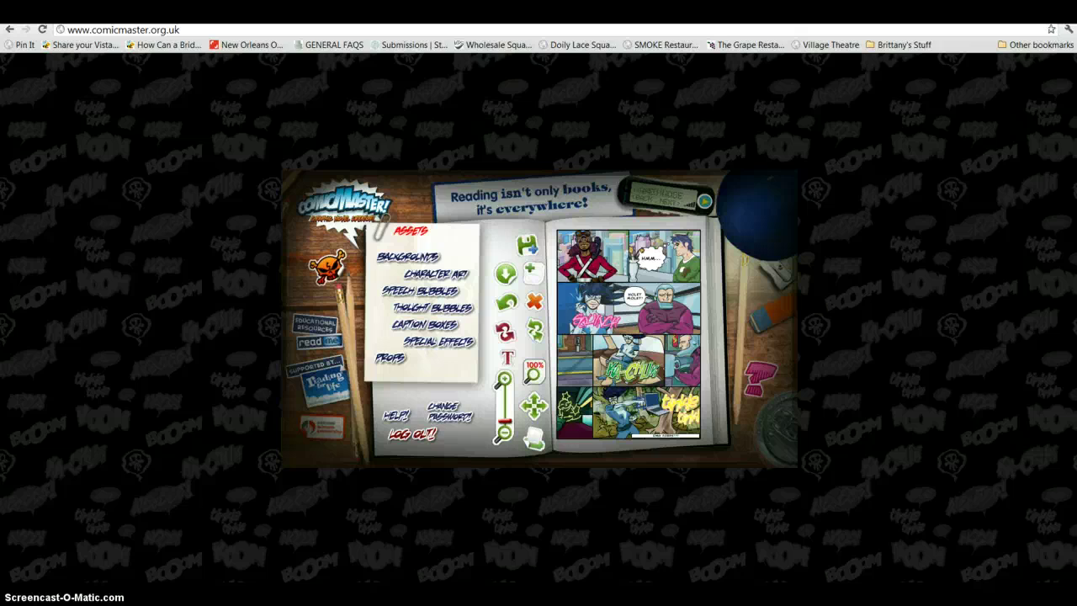
click(1065, 12)
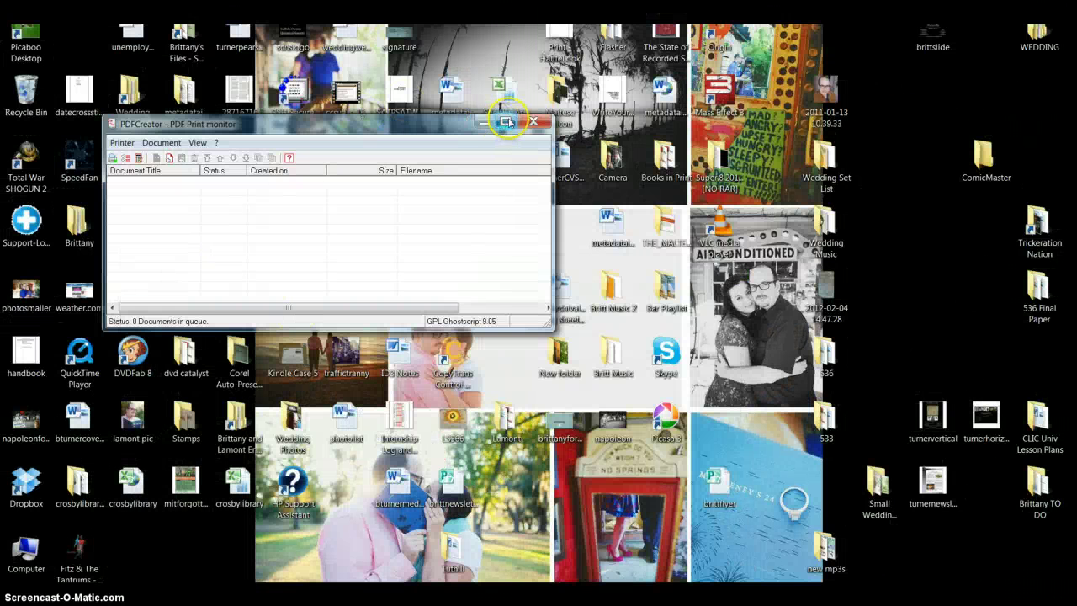
click(522, 123)
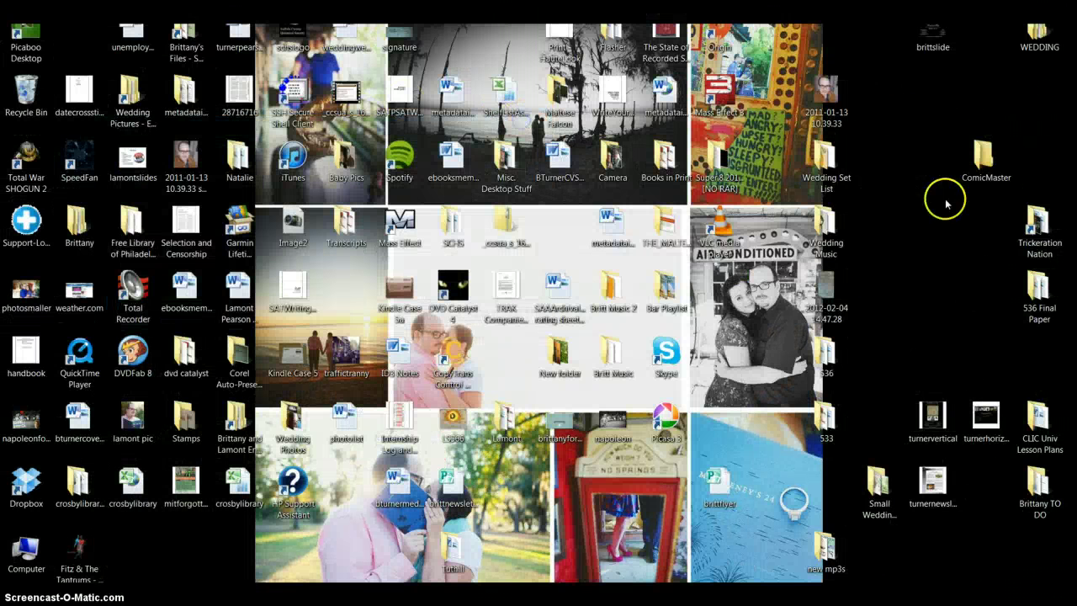
double_click(976, 164)
click(354, 200)
- Open ComicMaster.pdf in Adobe Reader, zoom out and scroll to review the whole page
double_click(354, 200)
scroll(504, 223, down, 1)
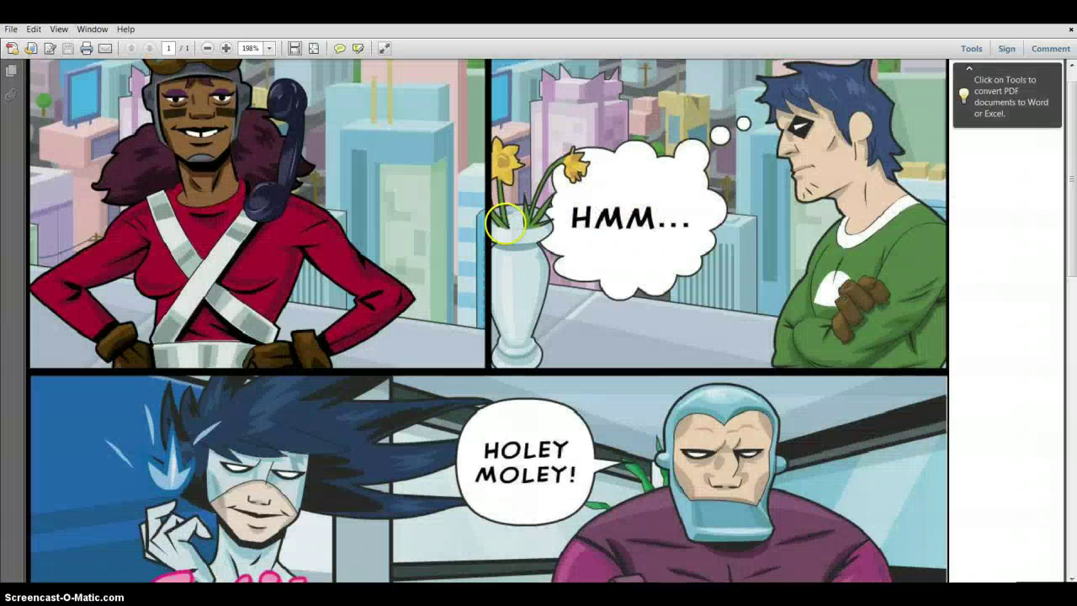
scroll(451, 284, down, 9)
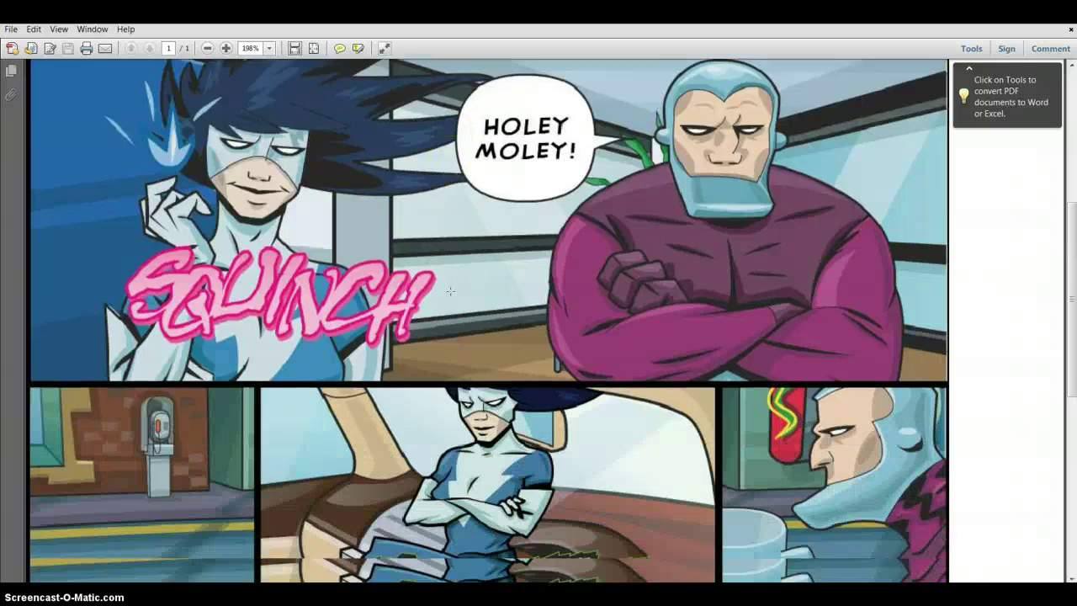
scroll(458, 269, down, 5)
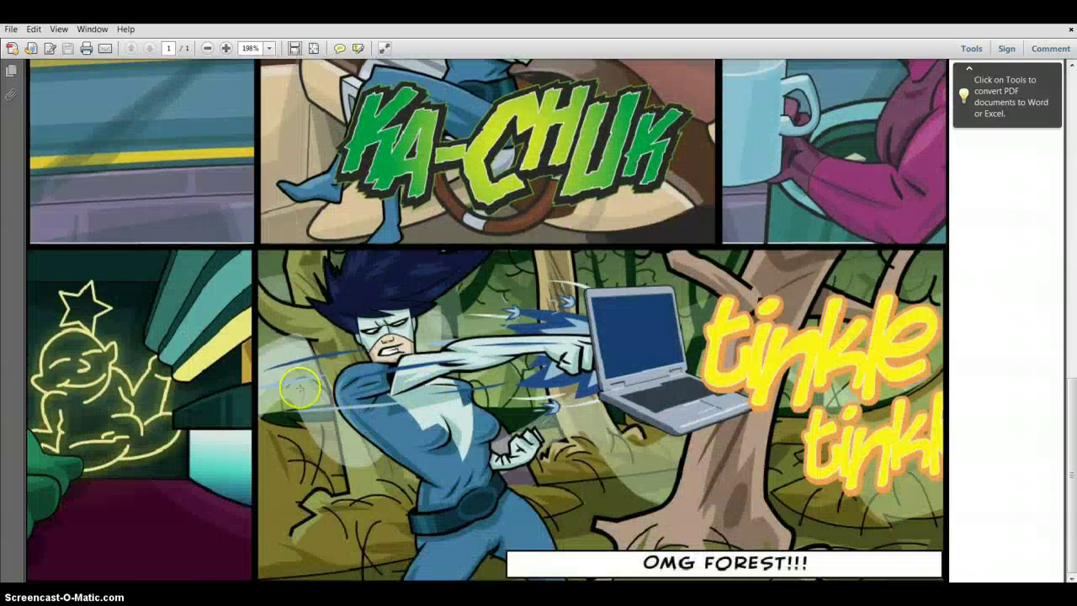
scroll(525, 370, up, 8)
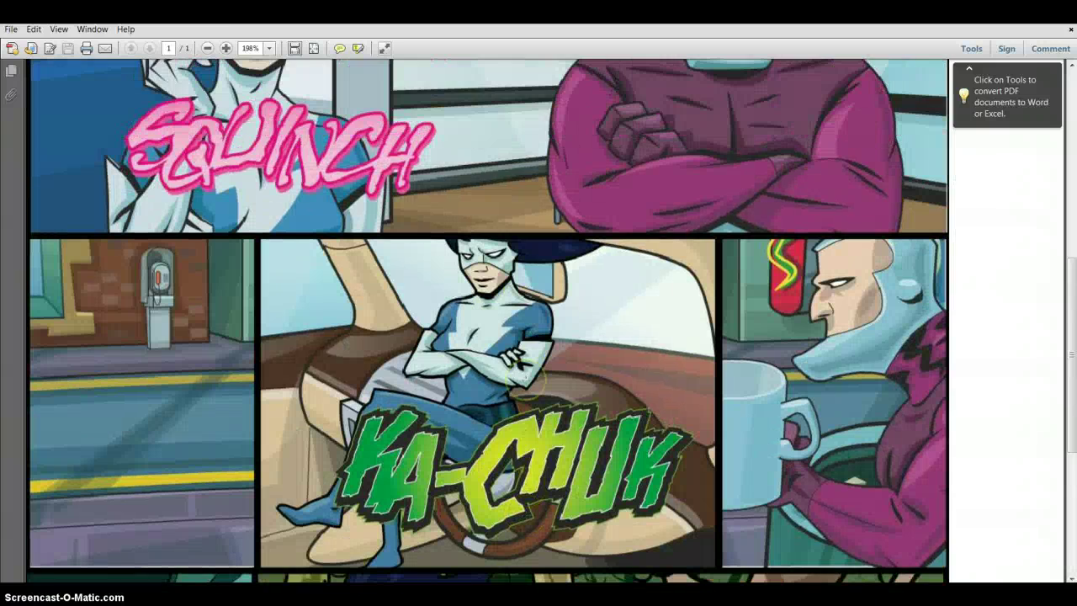
scroll(319, 163, up, 3)
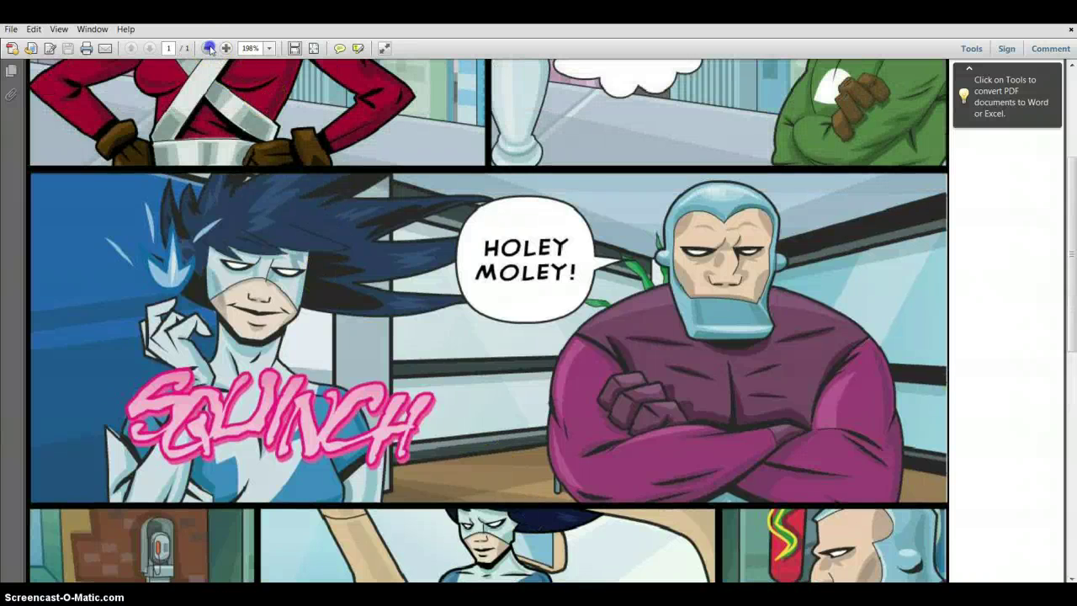
click(208, 48)
click(207, 48)
scroll(555, 361, up, 4)
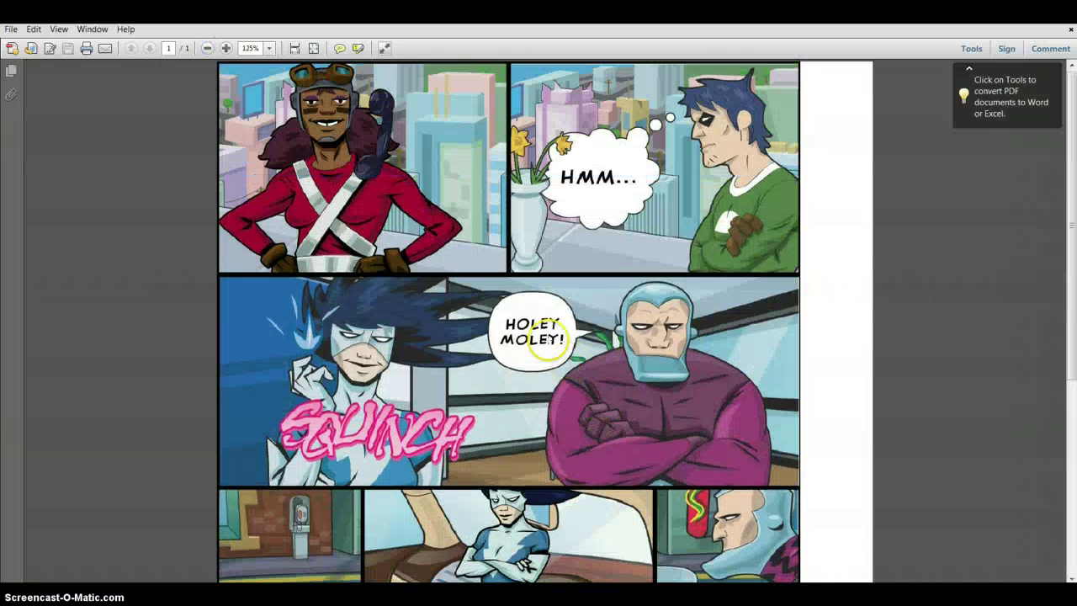
click(206, 48)
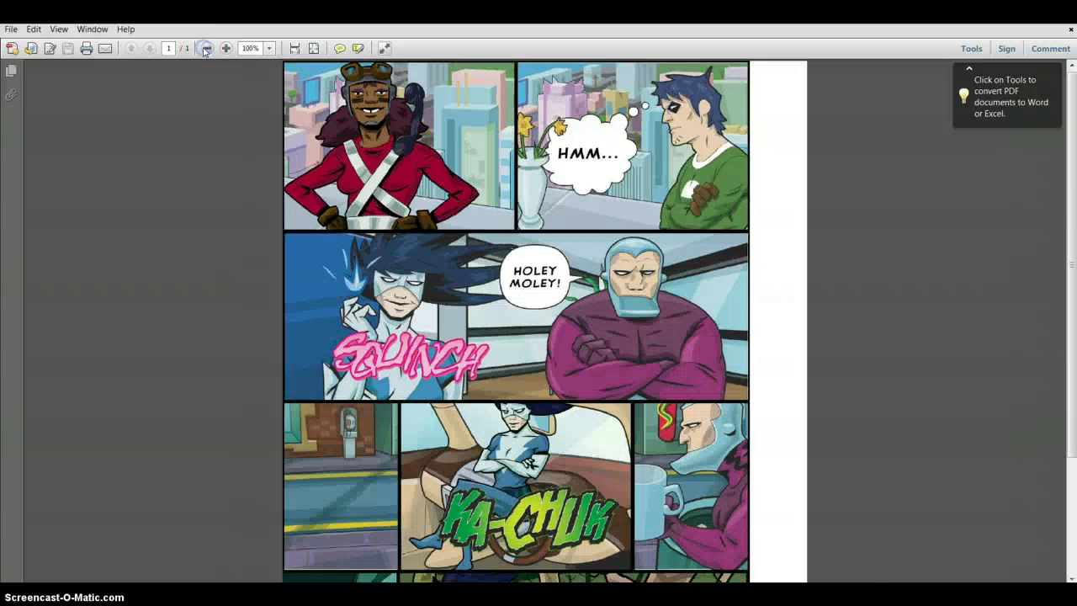
scroll(632, 391, down, 4)
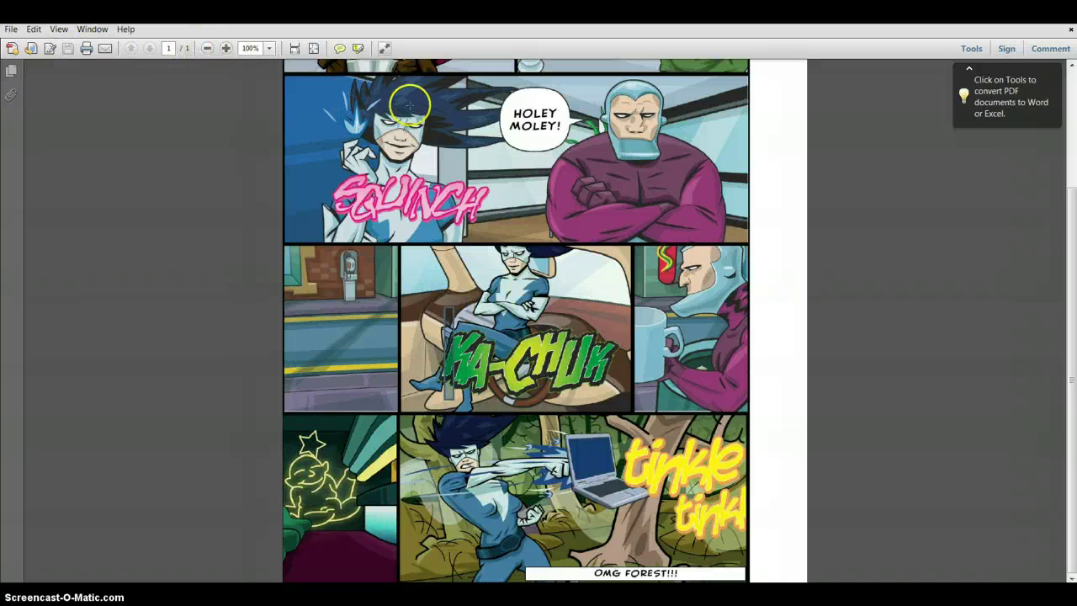
scroll(1069, 430, up, 3)
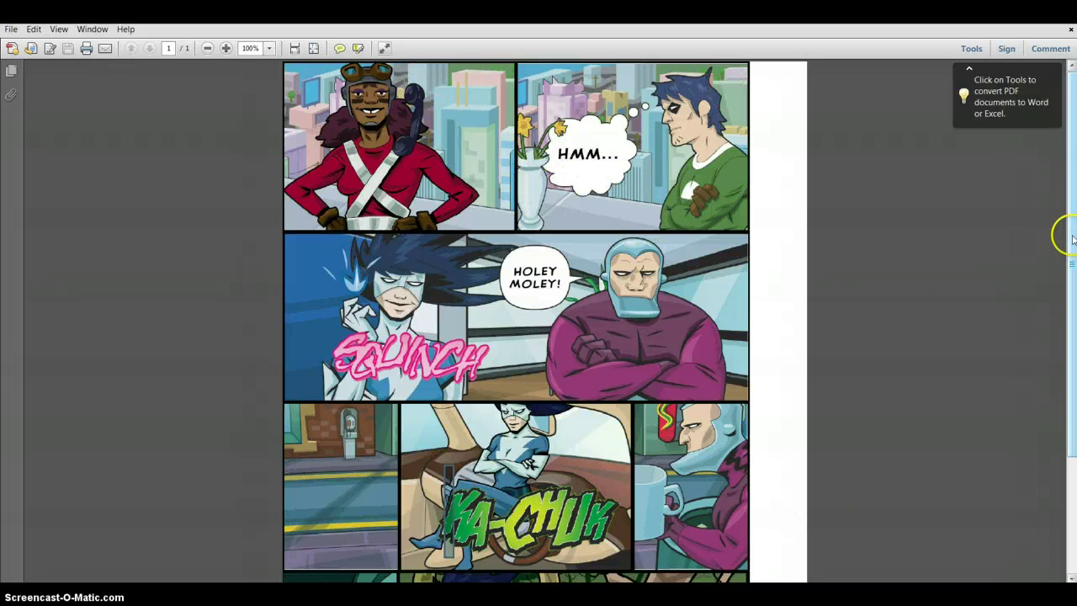
scroll(1064, 233, down, 3)
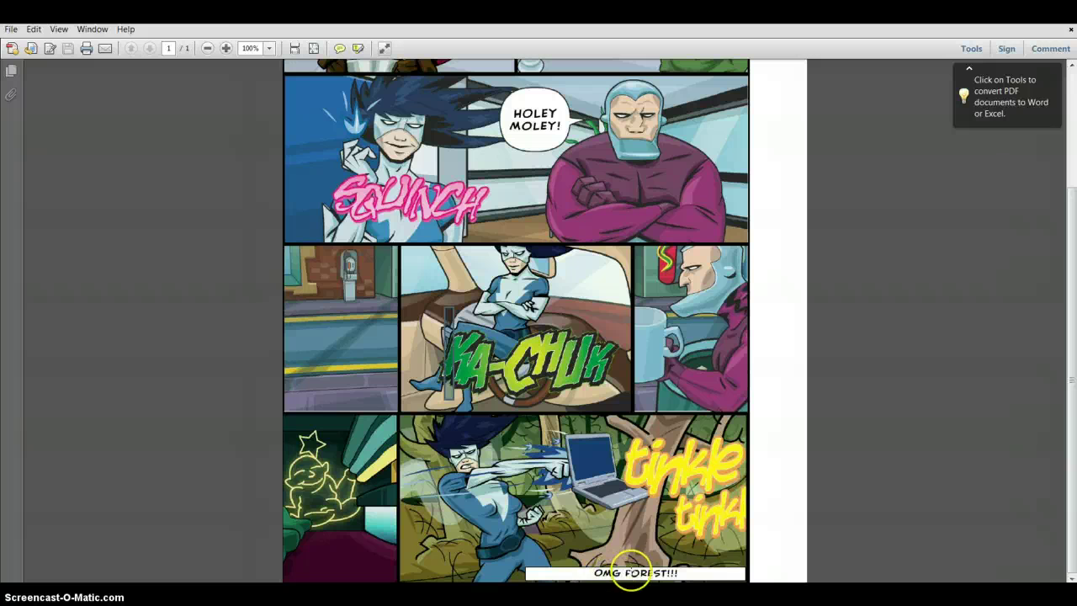